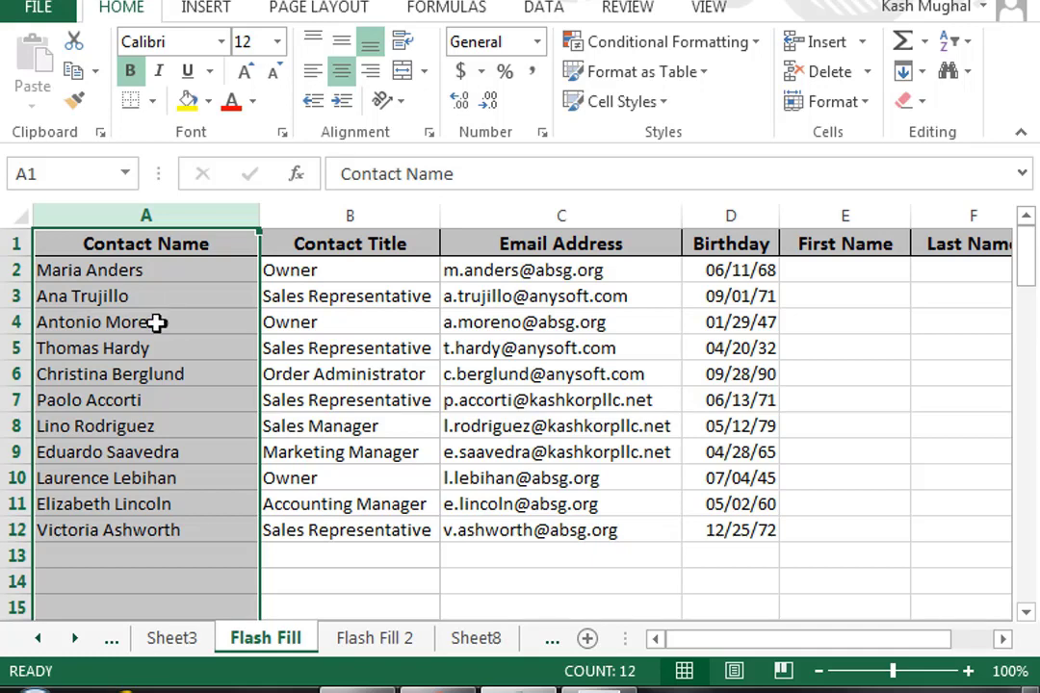
- Examine the Contact Title, Email Address and Birthday columns, followed by the First Name, Last Name, Company and Year columns
click(335, 253)
click(338, 216)
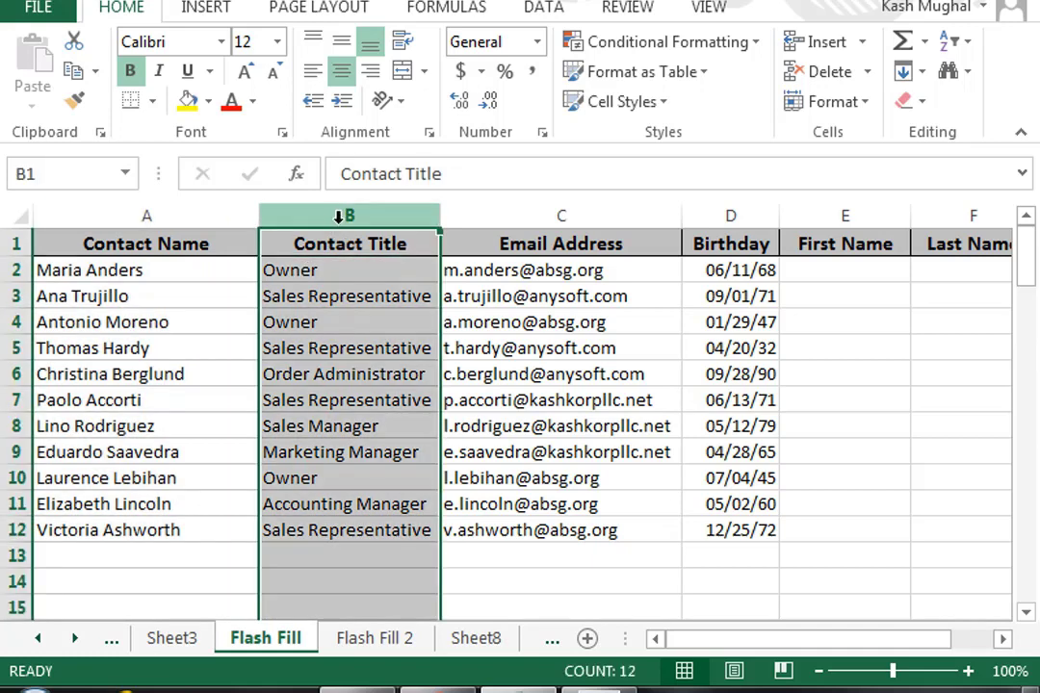
click(609, 208)
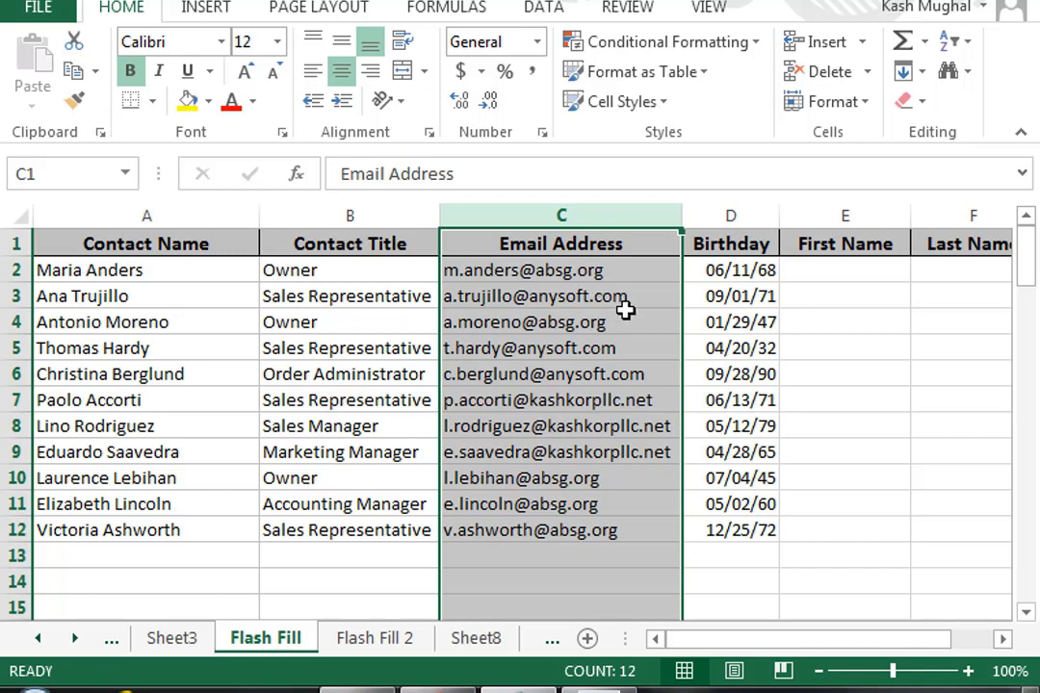
click(737, 245)
click(730, 216)
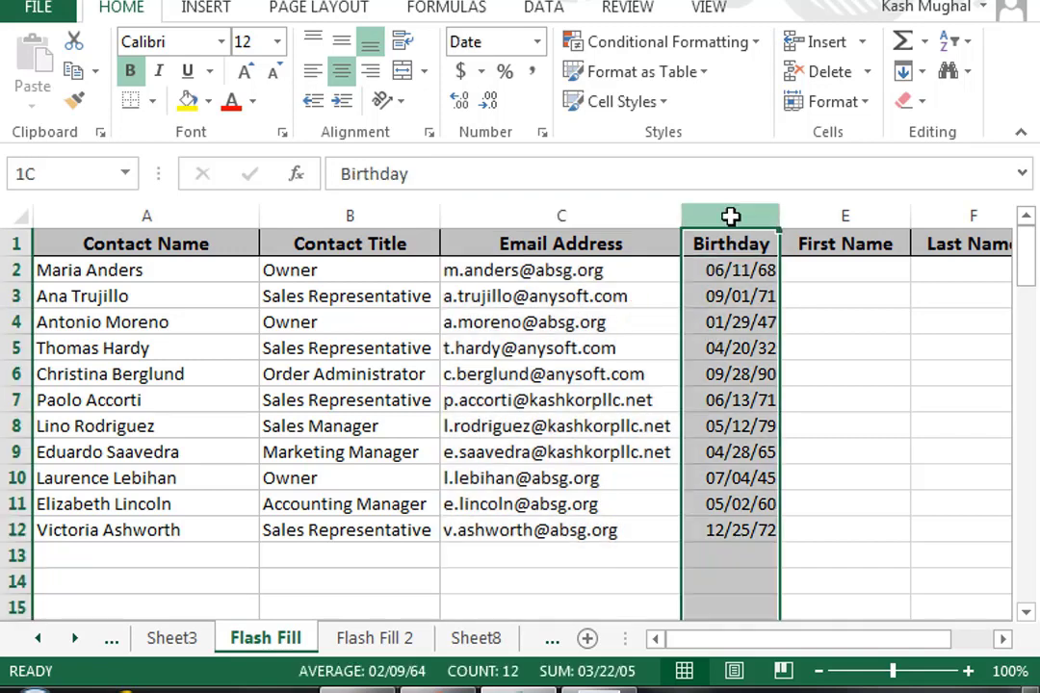
click(864, 347)
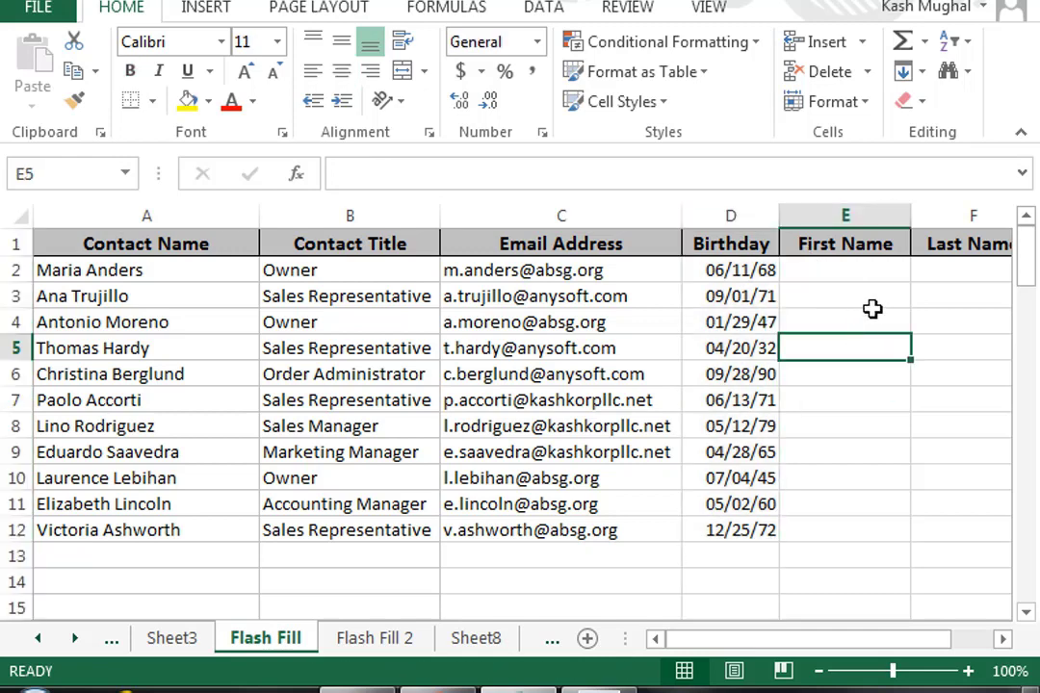
click(1004, 639)
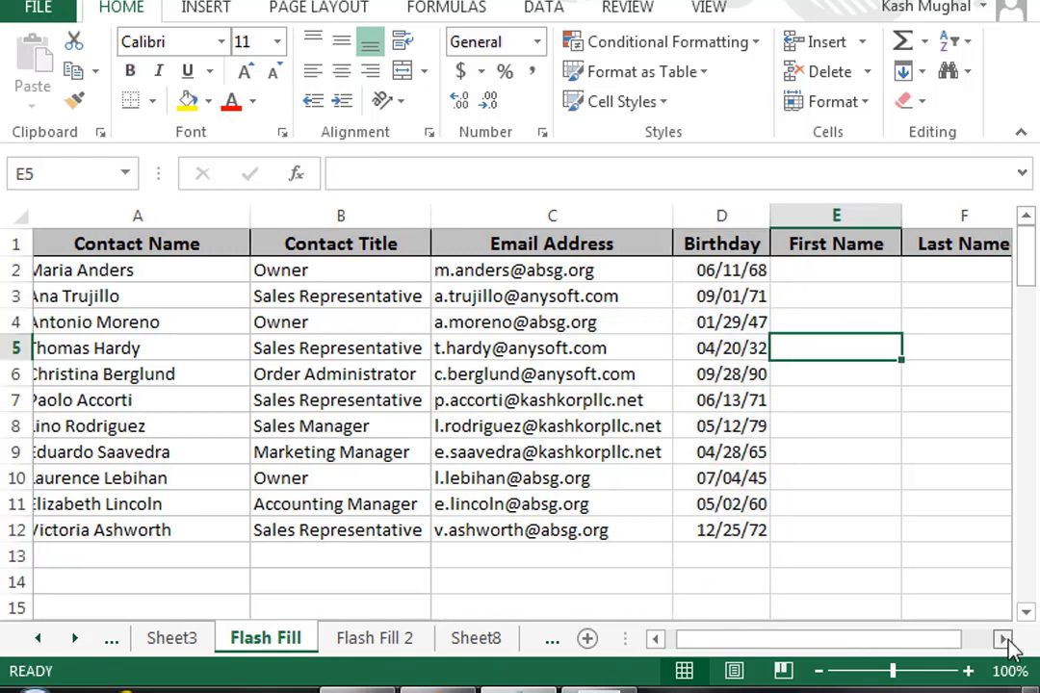
click(1003, 639)
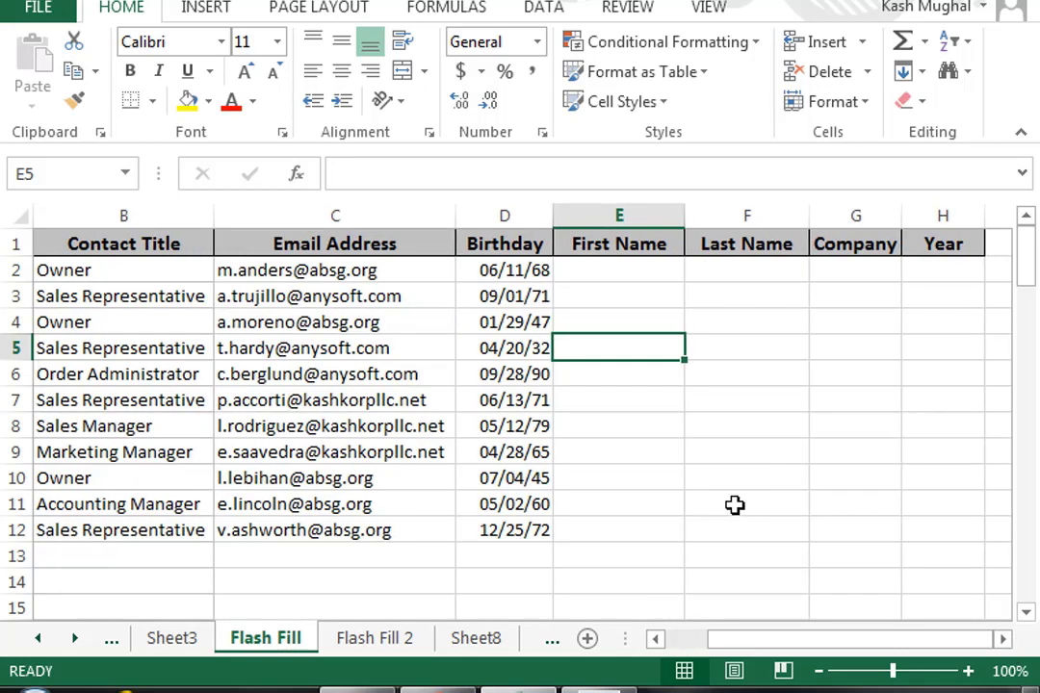
click(633, 218)
click(740, 213)
click(877, 218)
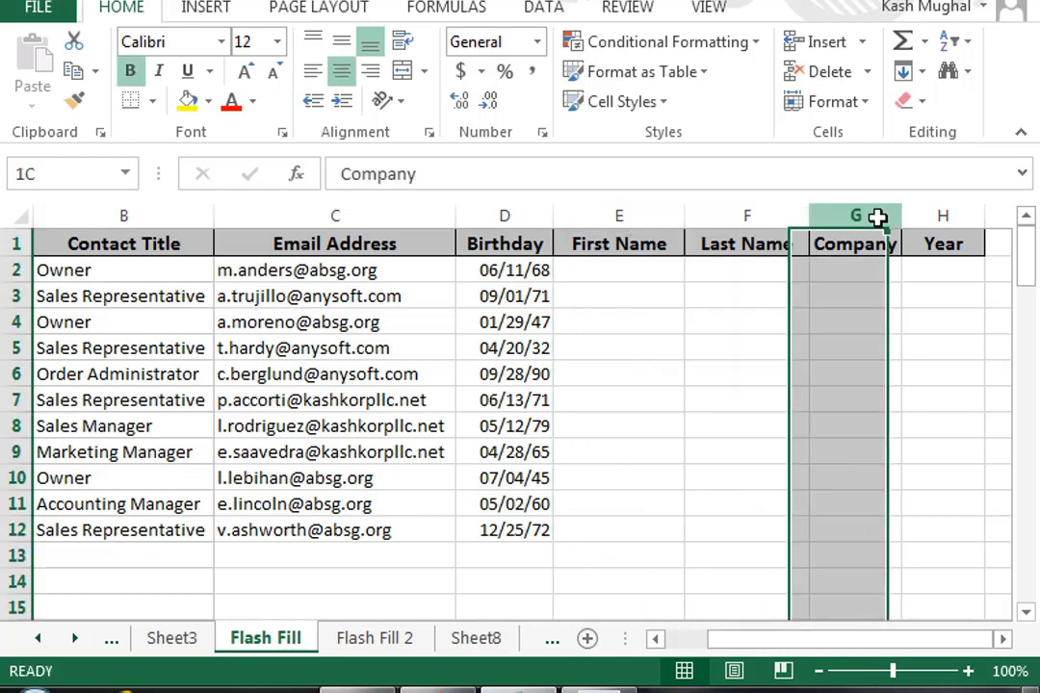
click(941, 216)
- Enter the first contact's first name in cell E2, taken from the Contact Name in A2
click(646, 276)
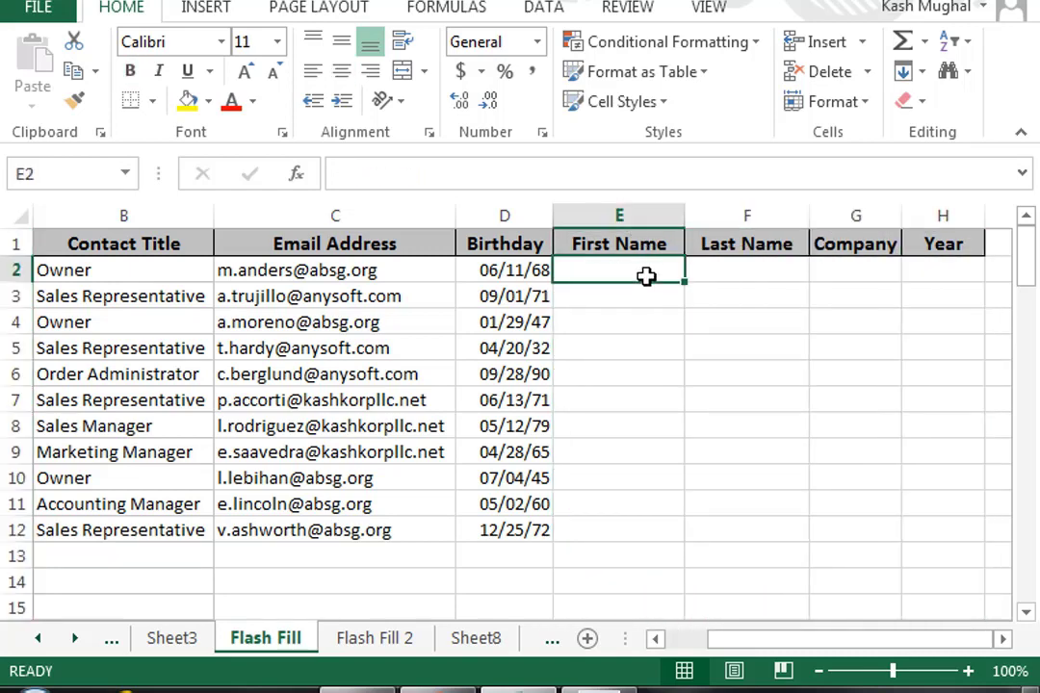
key(Left)
key(Left)
key(Left)
key(Left)
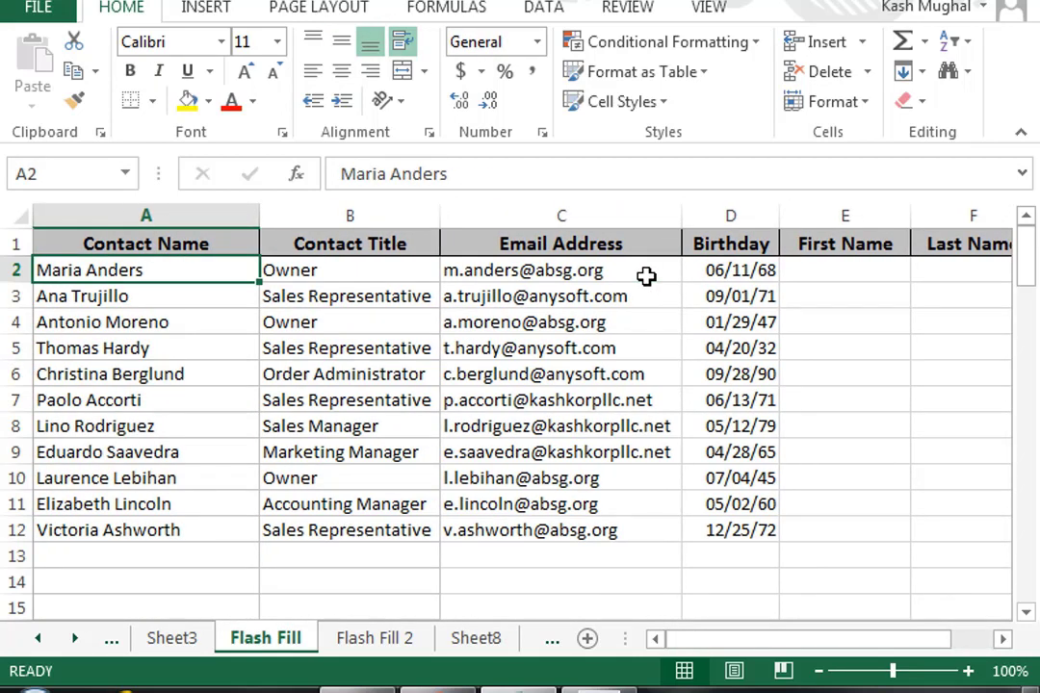
key(Right)
key(Right)
key(Right)
key(Right)
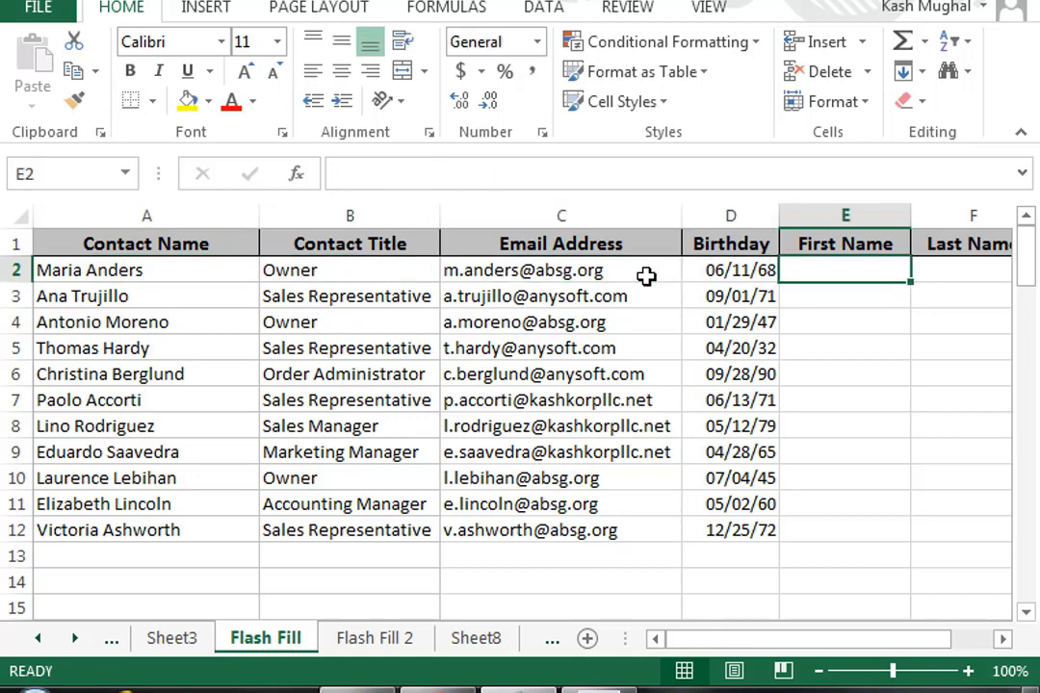
text(M)
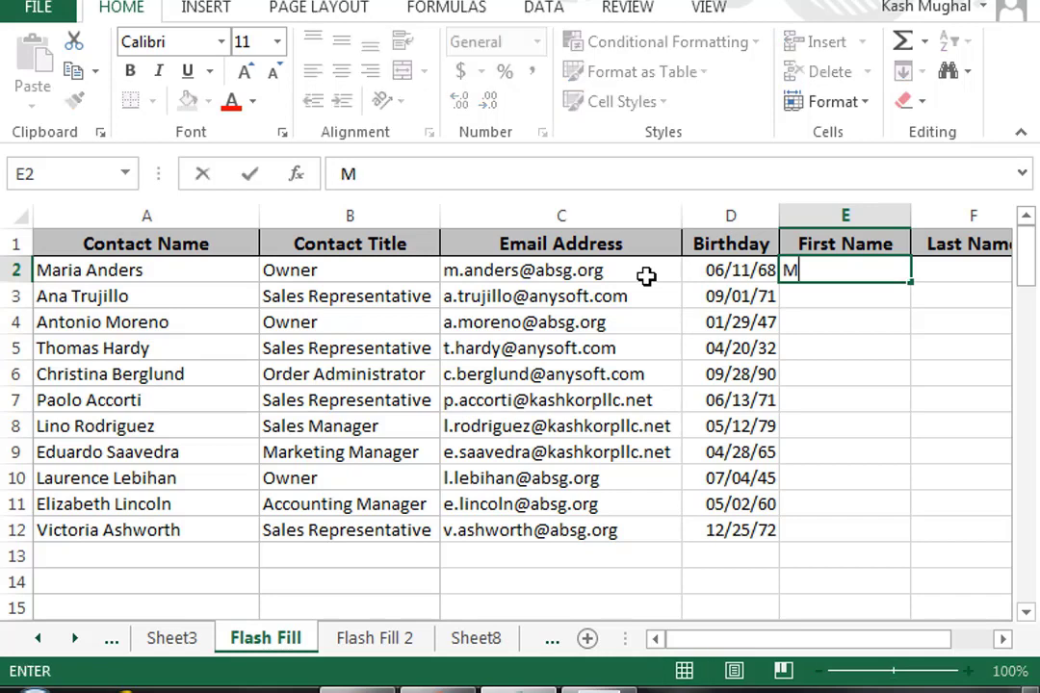
text(aria)
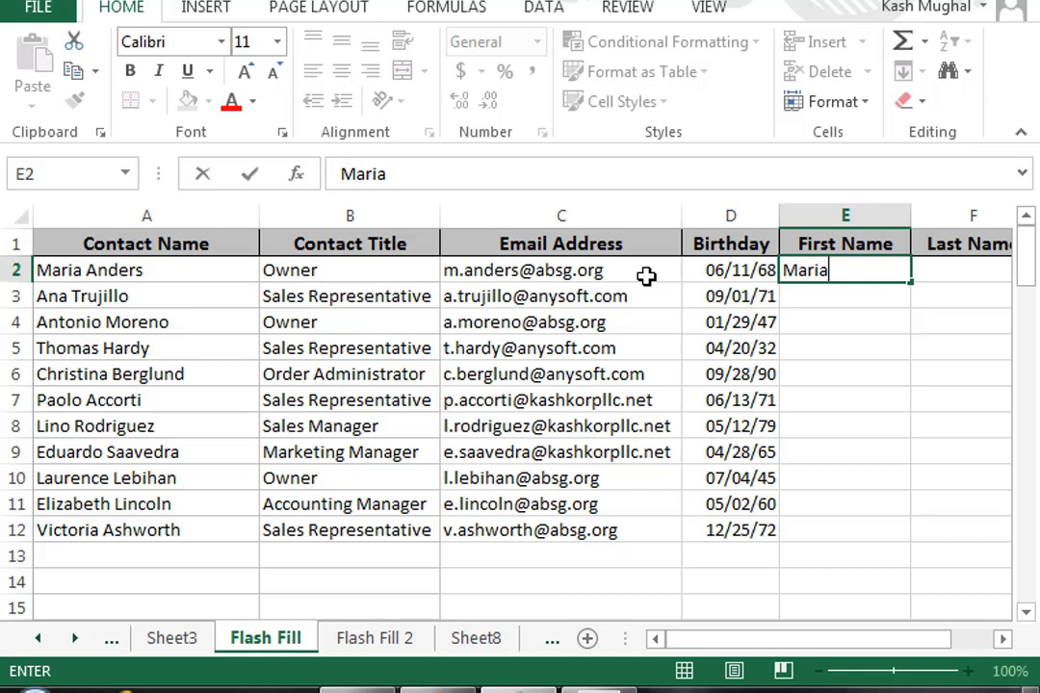
key(Return)
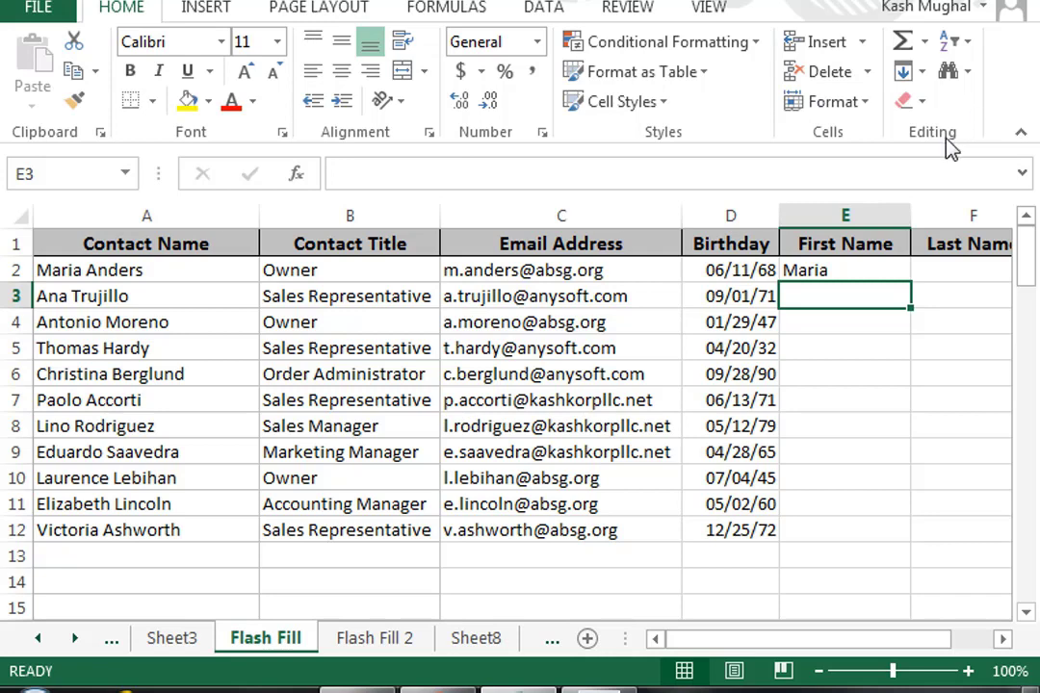
- Flash Fill the rest of the First Name column from cell E3
click(922, 73)
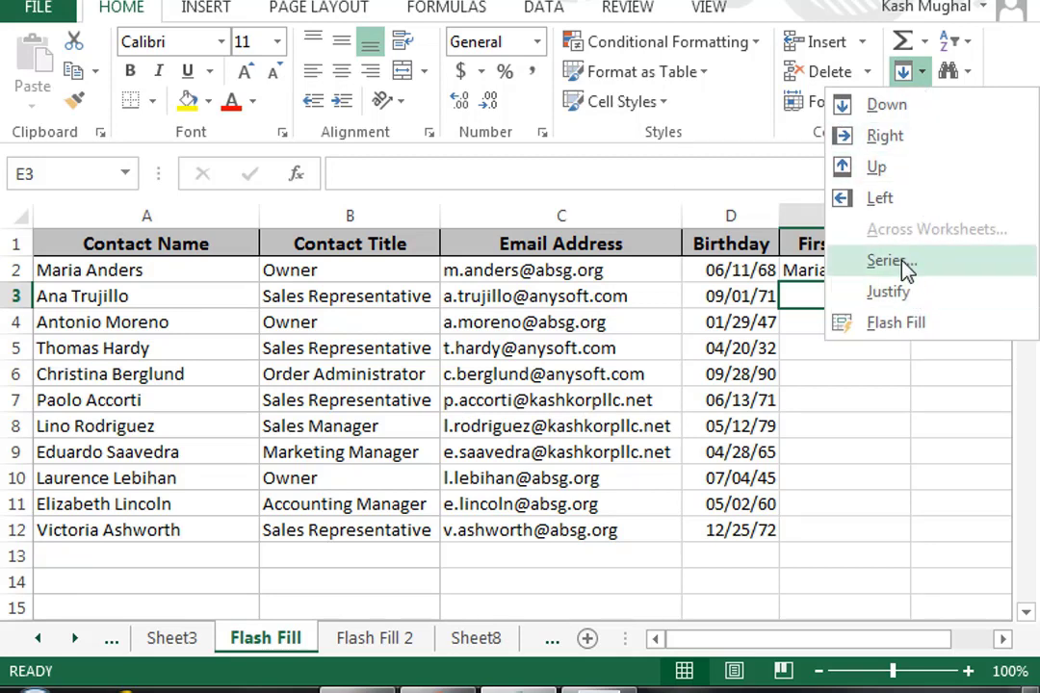
click(540, 10)
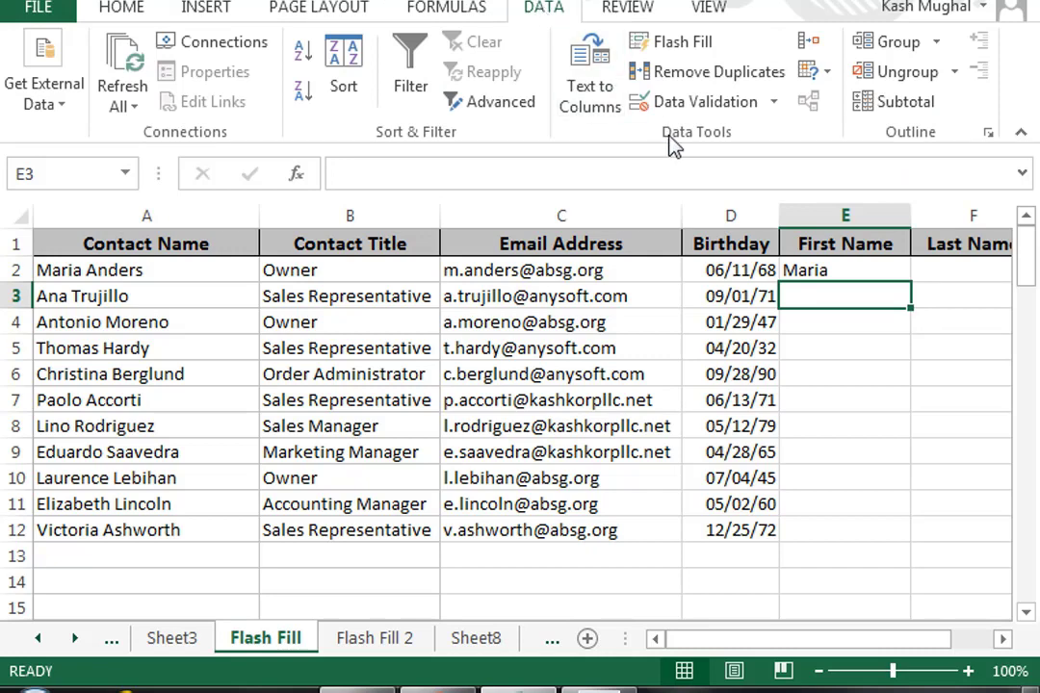
click(706, 44)
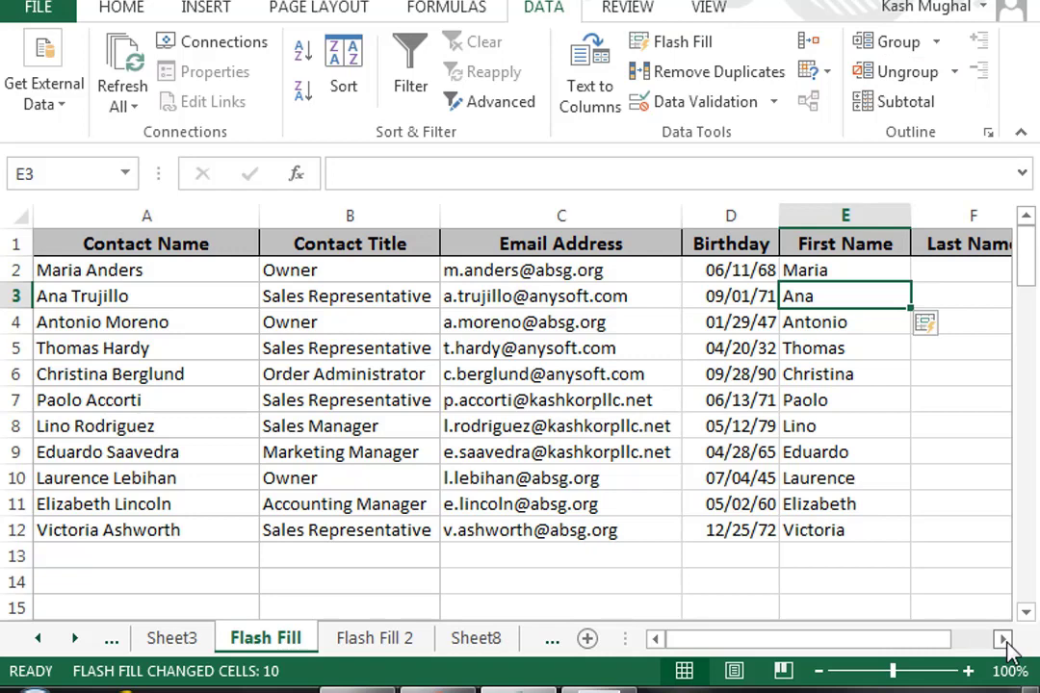
- Enter the first contact's last name in cell F2 and Flash Fill the rest of the Last Name column from F3
click(181, 271)
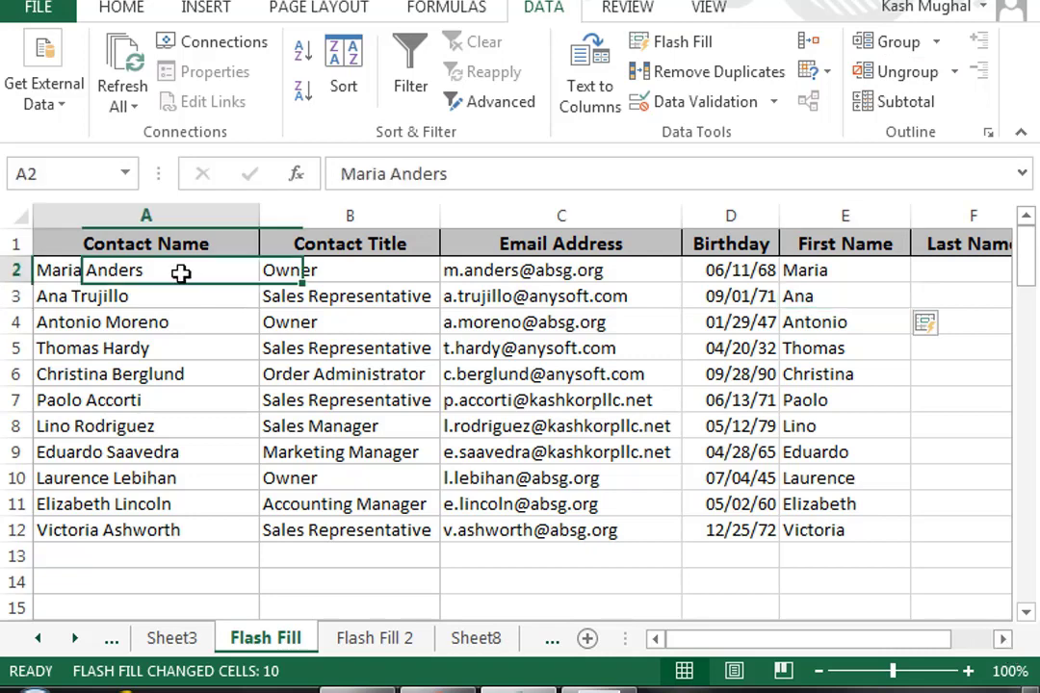
click(357, 273)
key(Right)
key(Right)
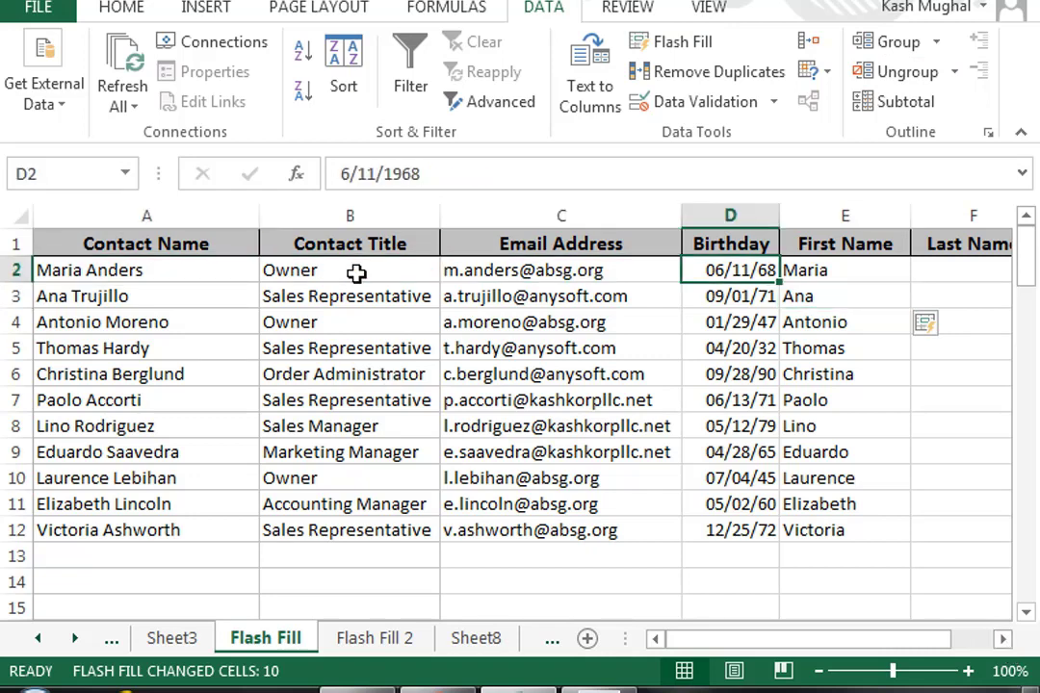
key(Right)
key(Right)
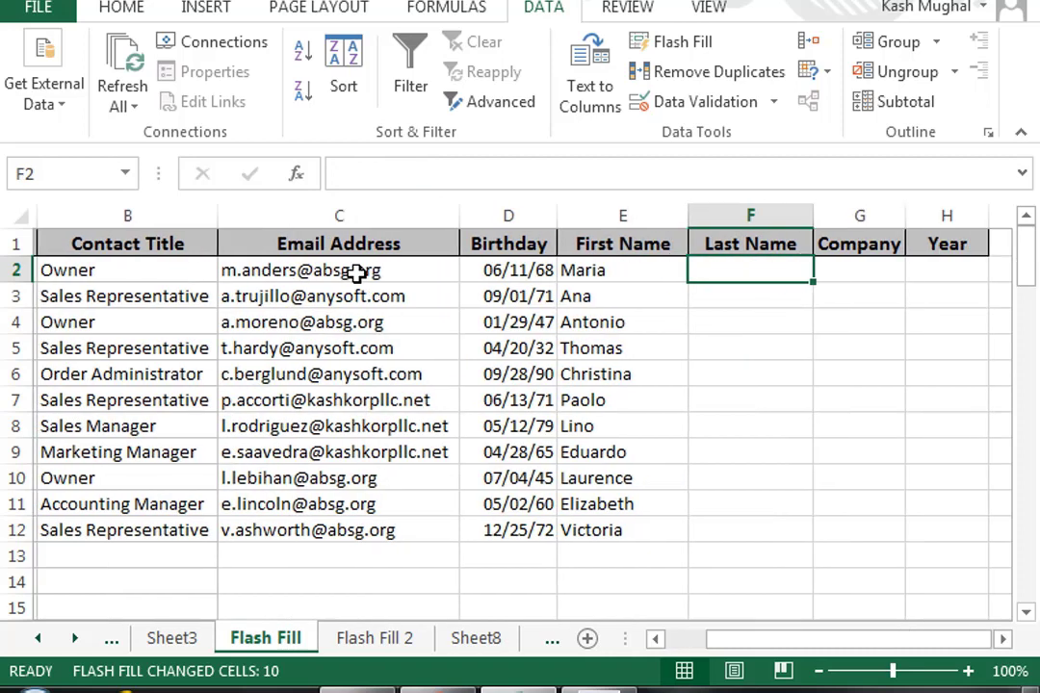
text(A)
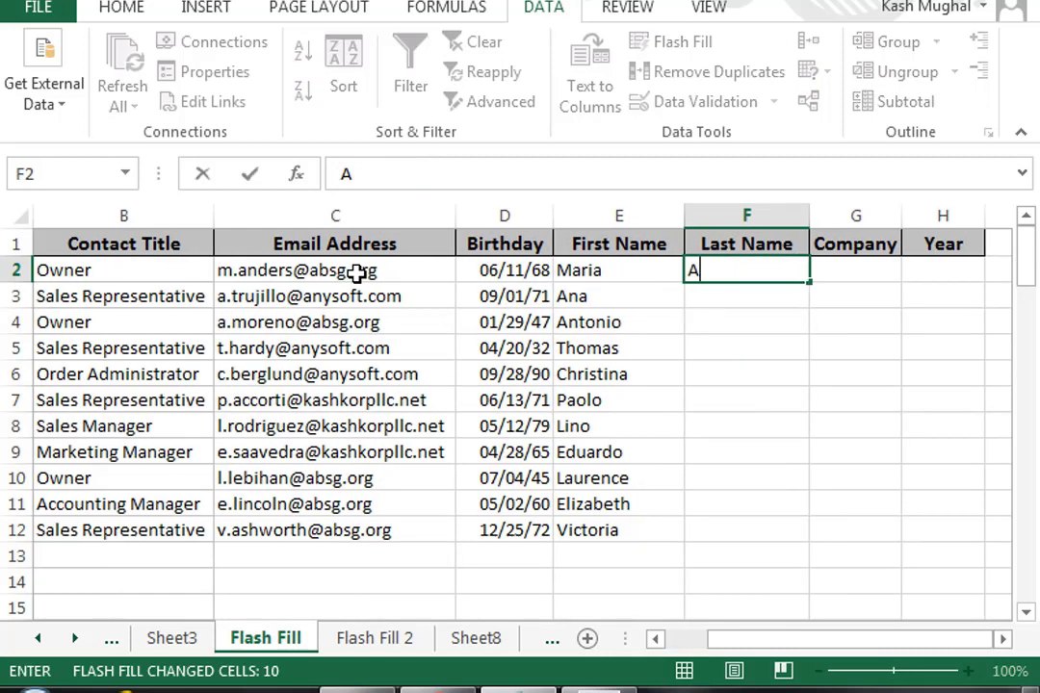
text(nders)
key(Return)
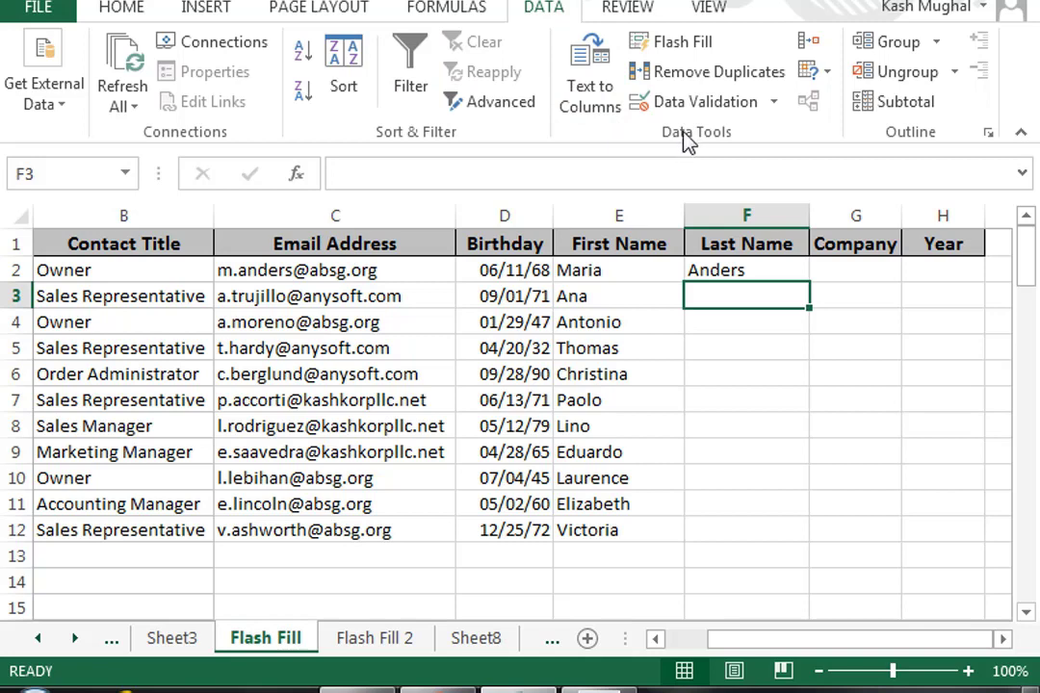
click(699, 48)
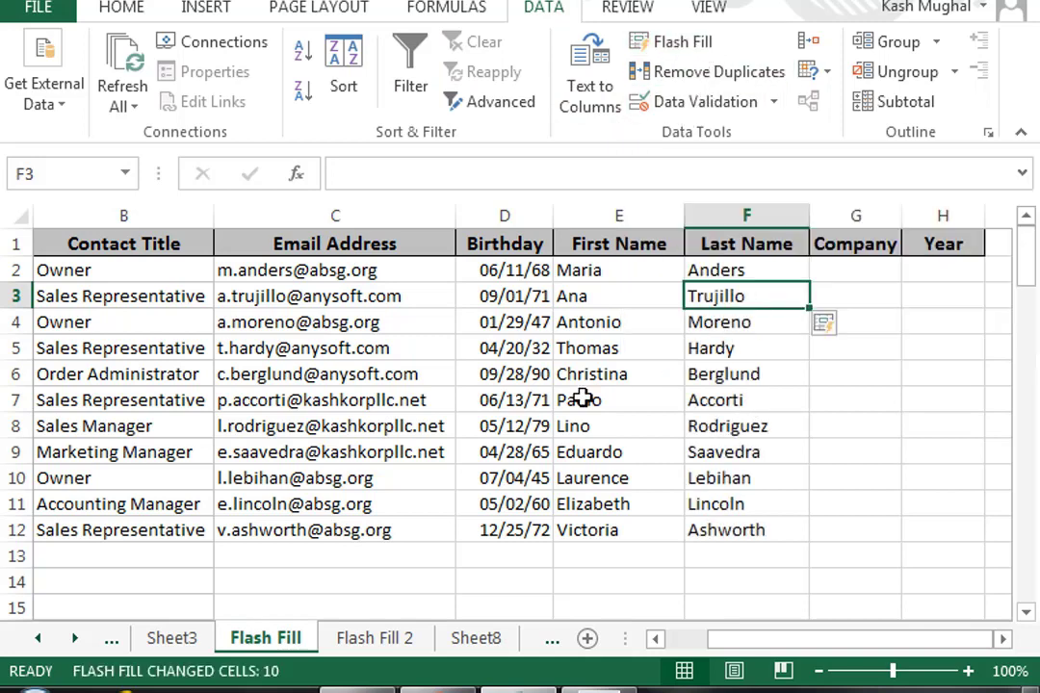
click(656, 640)
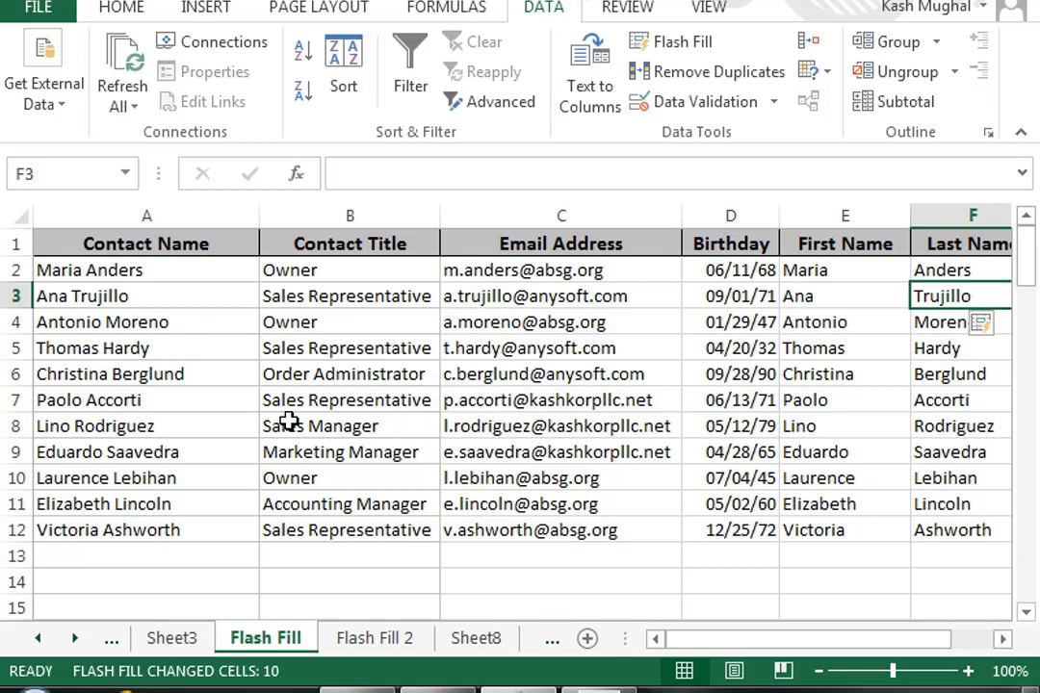
- Enter "absr.org" as the first contact's company in cell G2 and Flash Fill the rest of the Company column from G3
key(Right)
key(Right)
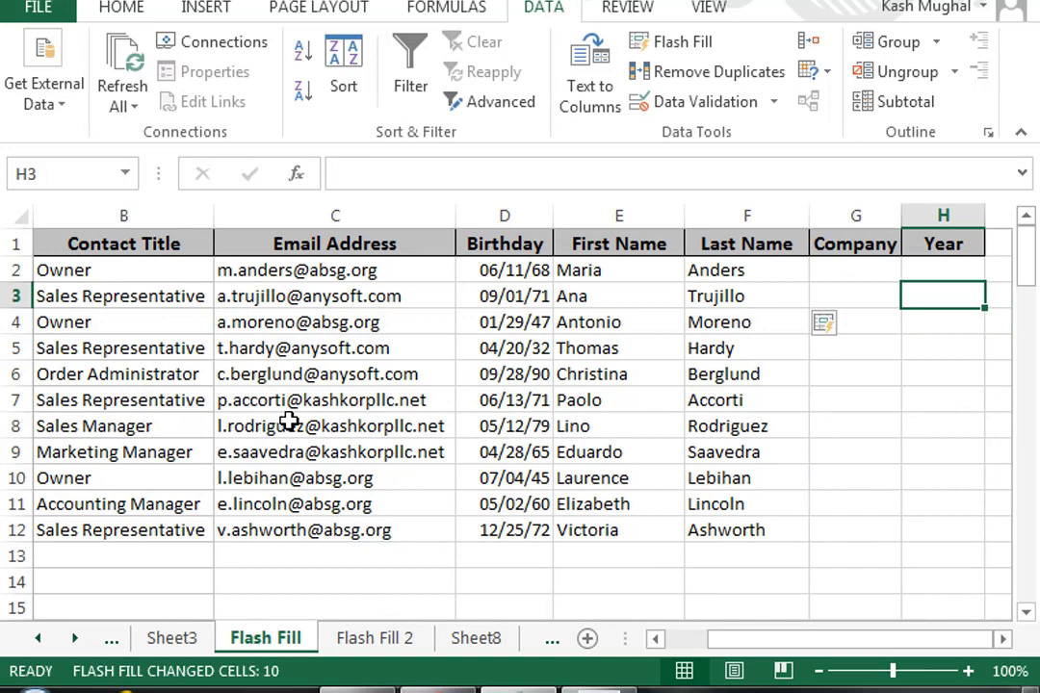
key(Left)
key(Up)
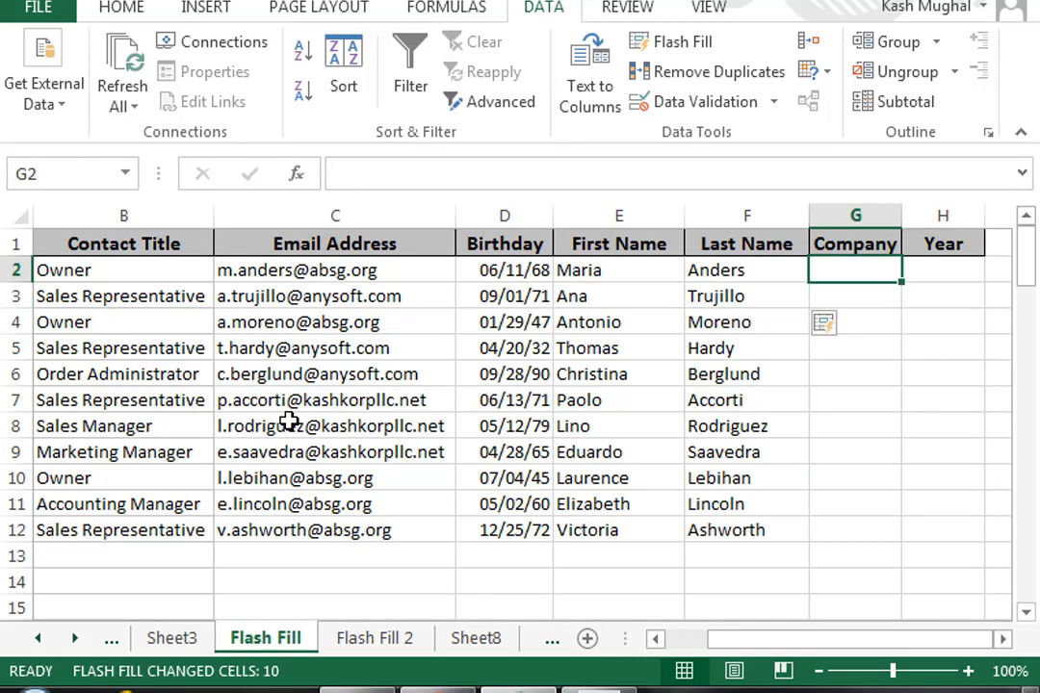
key(Left)
key(Left)
key(Left)
key(Left)
key(Left)
key(Right)
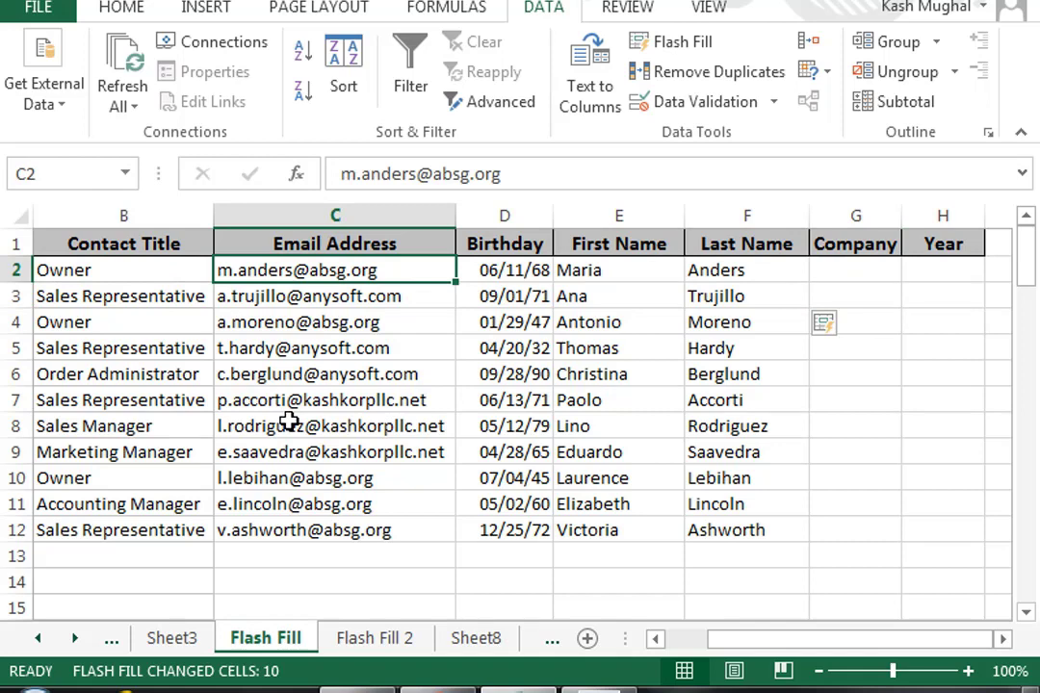
key(Right)
key(Right)
key(Right)
key(Right)
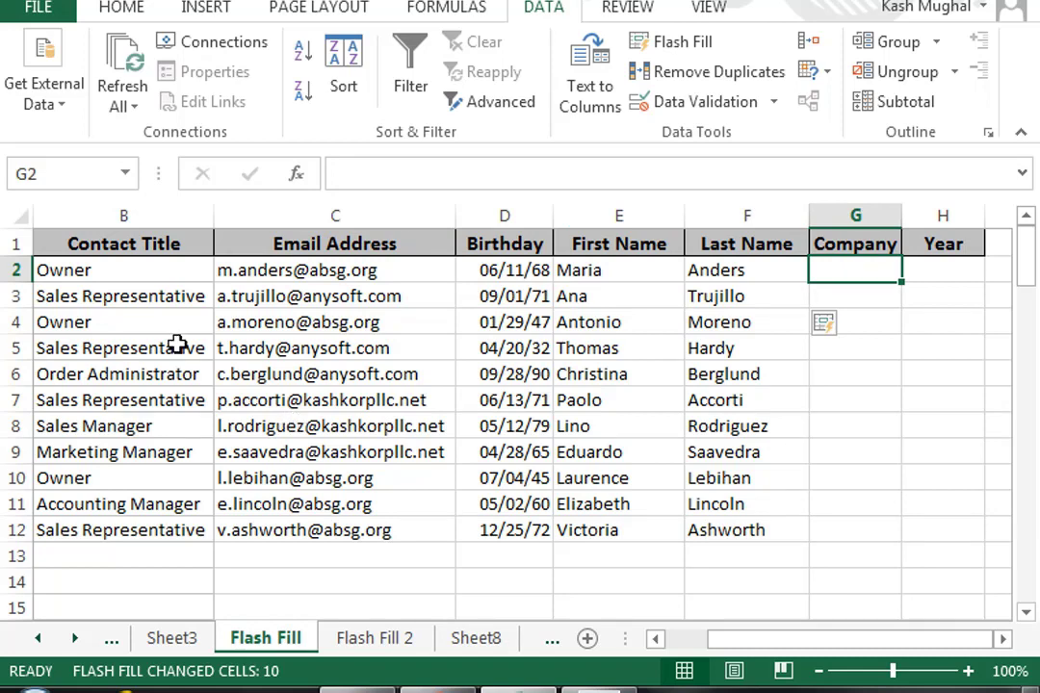
text(ab)
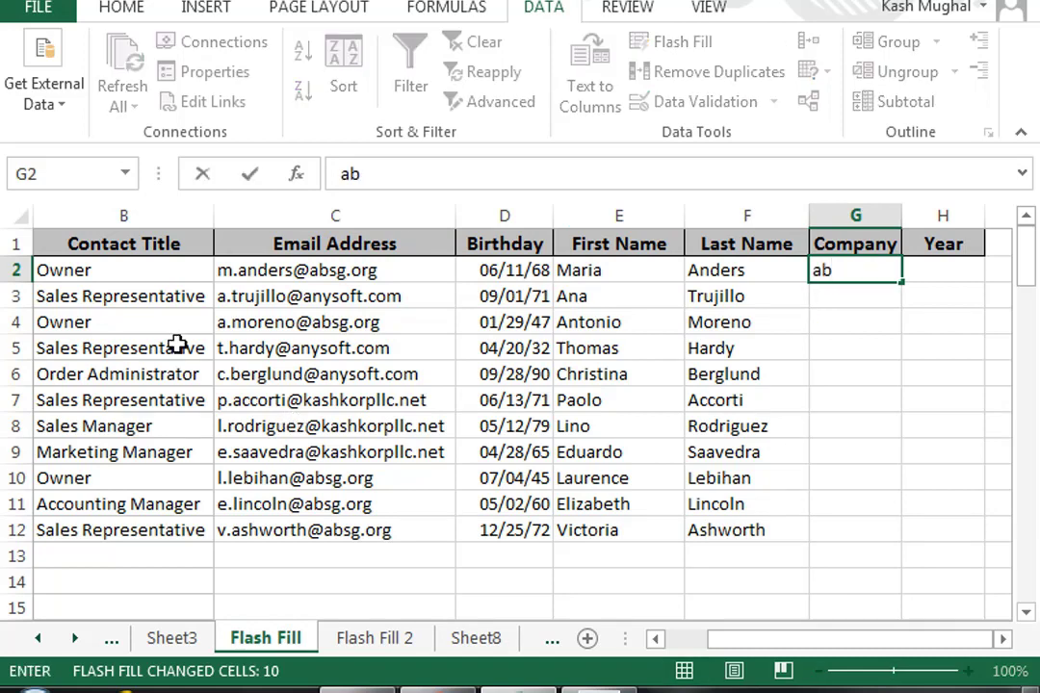
text(sr.org)
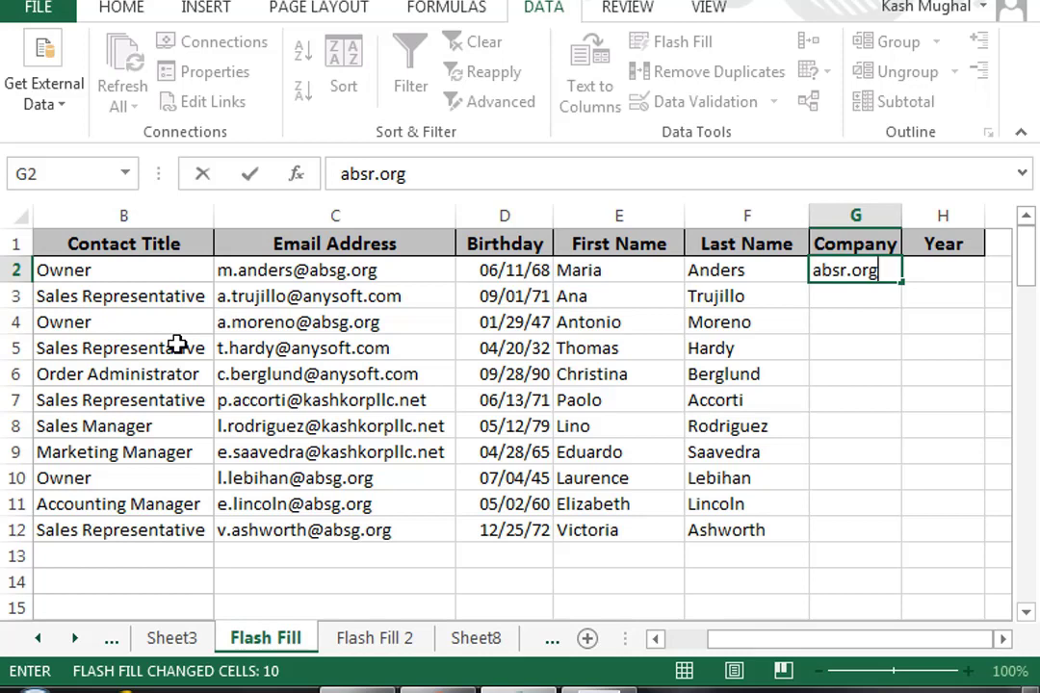
key(Return)
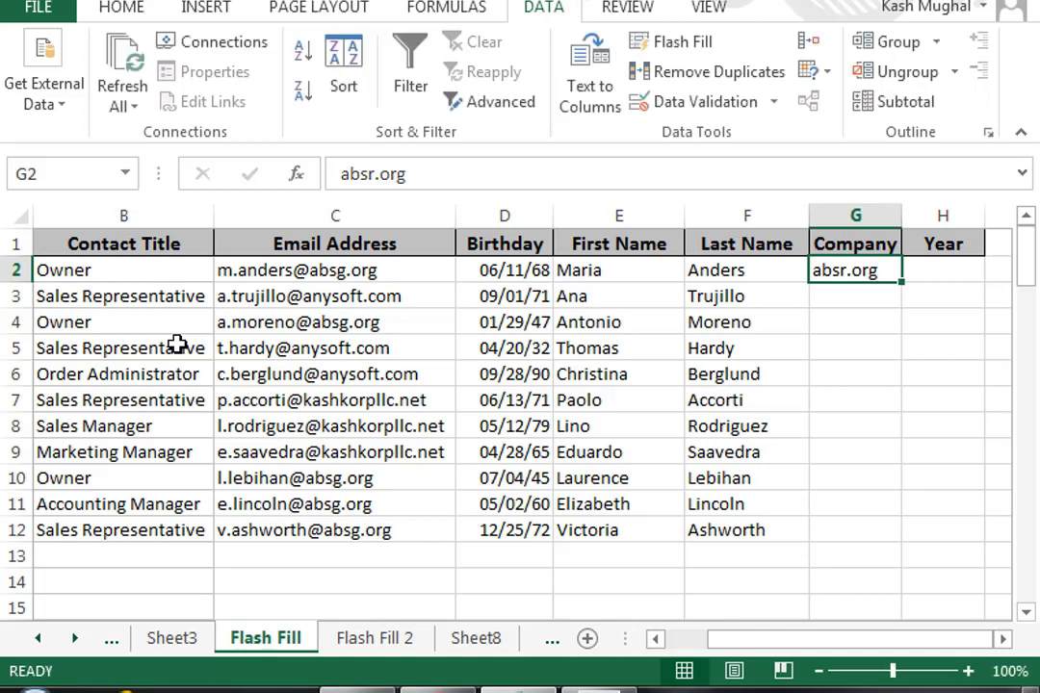
key(Down)
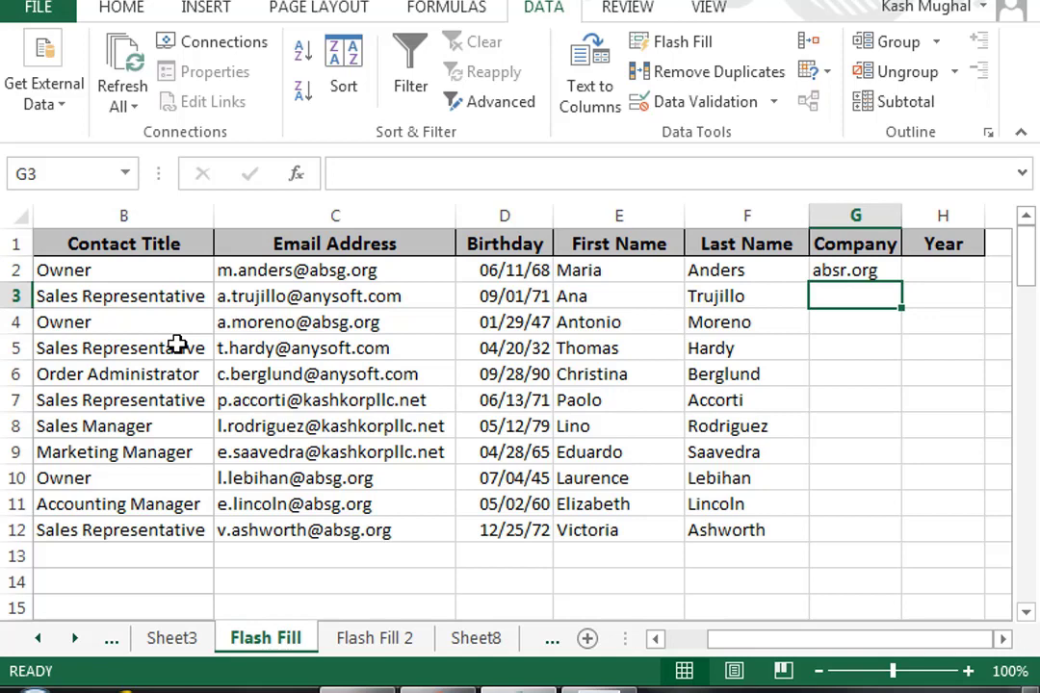
key(ctrl+e)
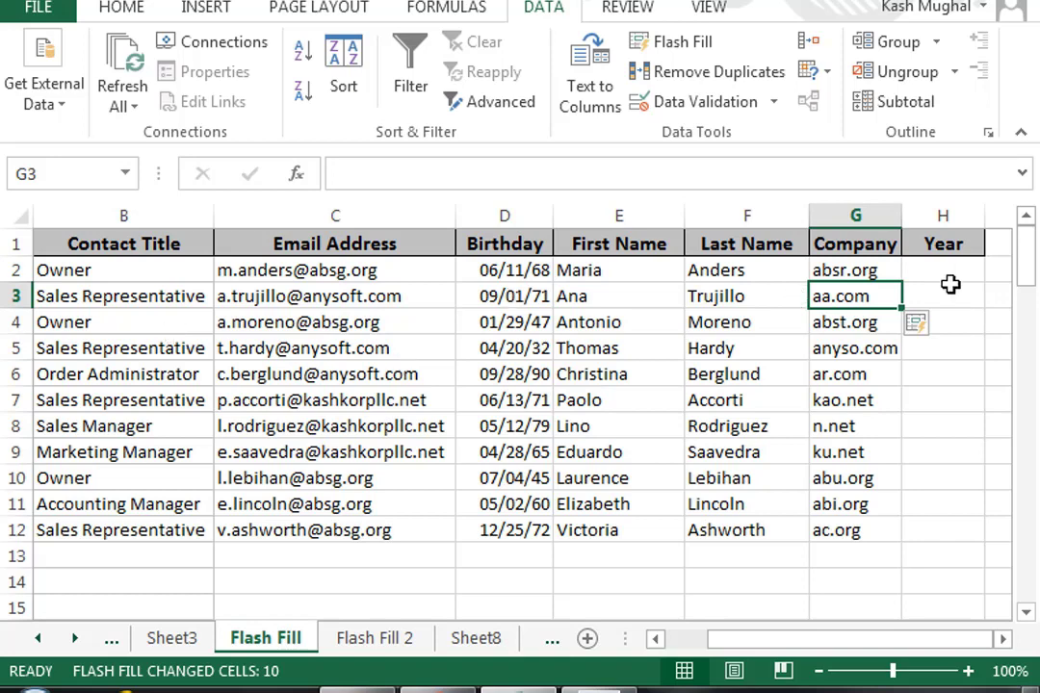
- Clear all the entries under the Company header in cells G2:G12
click(847, 272)
drag(848, 272, 872, 527)
key(Delete)
- Enter "absg.org" as the first contact's company in cell G2
key(Up)
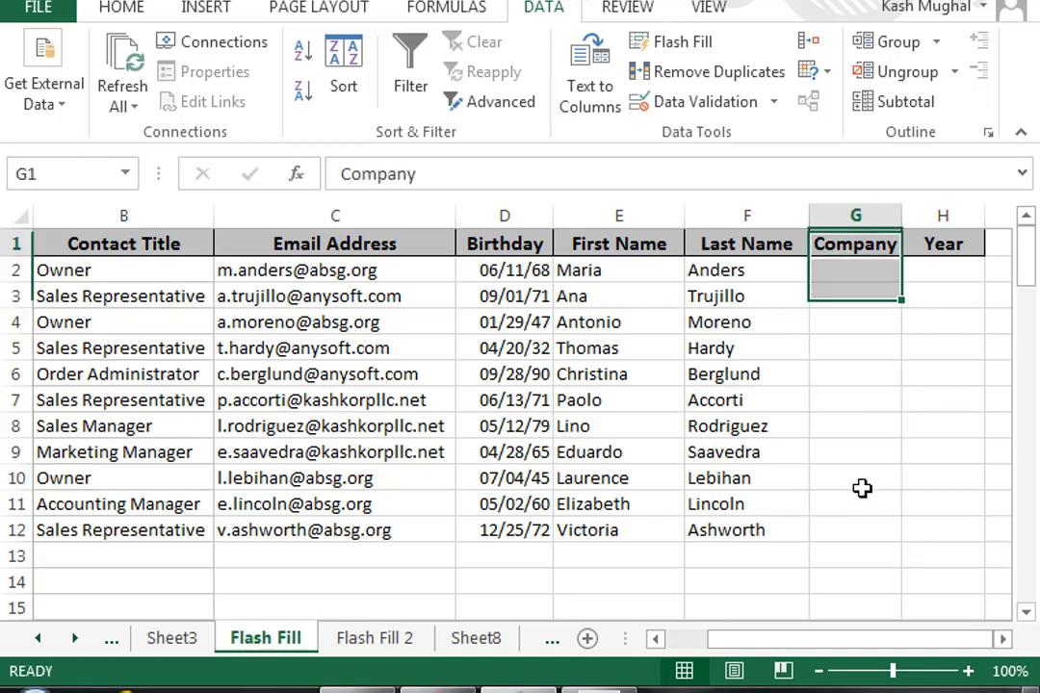
key(Down)
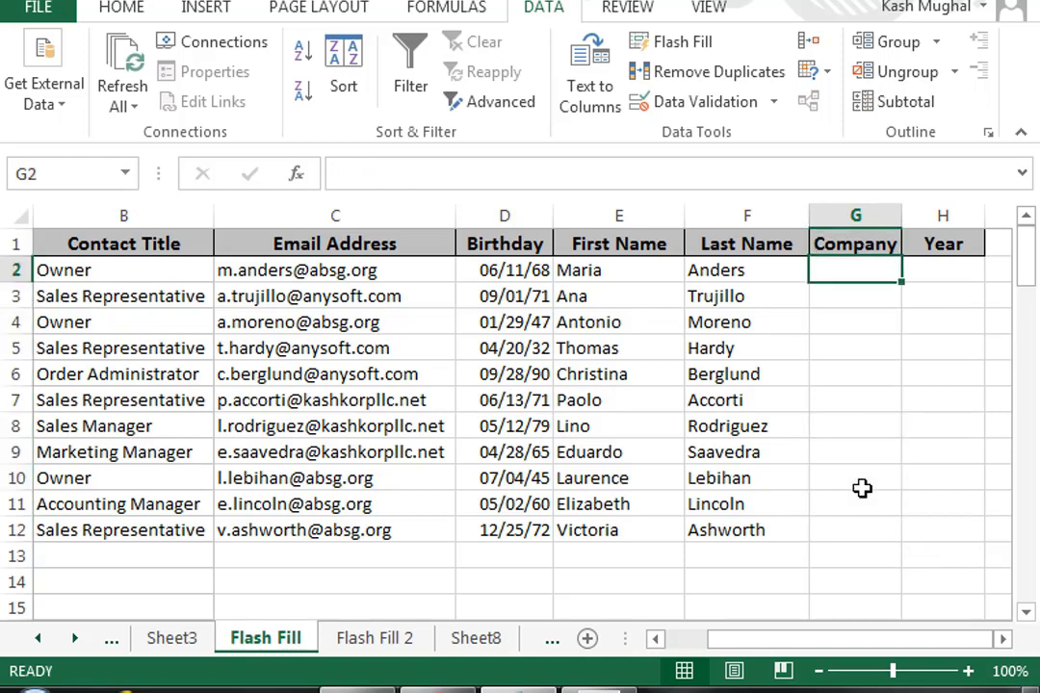
text(abs)
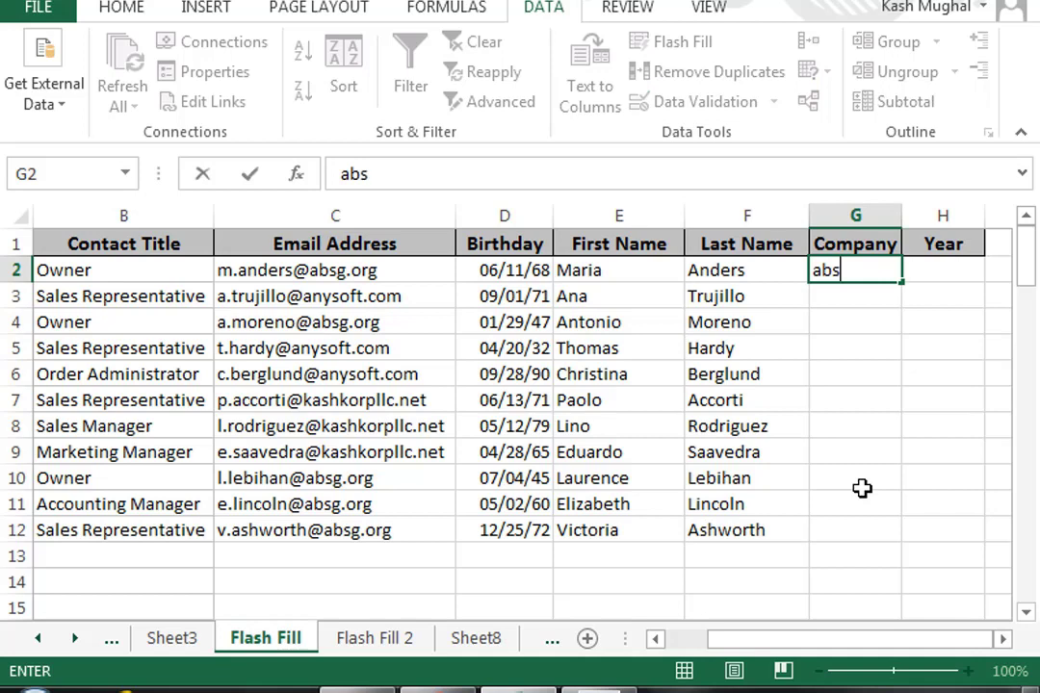
text(t)
key(BackSpace)
text(g.org)
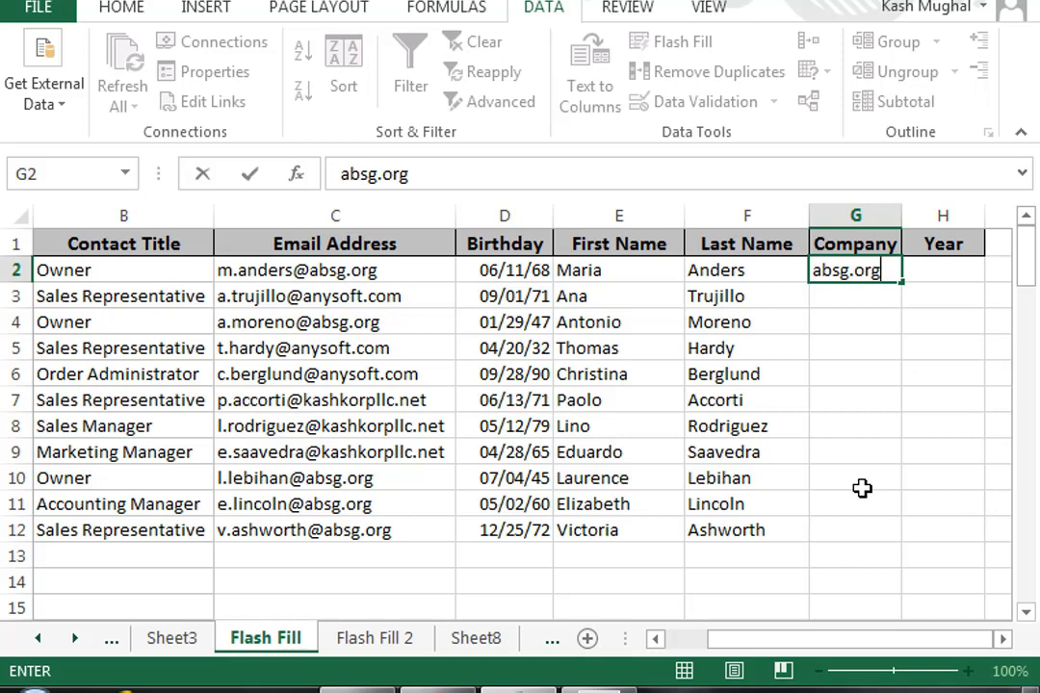
key(ctrl+Return)
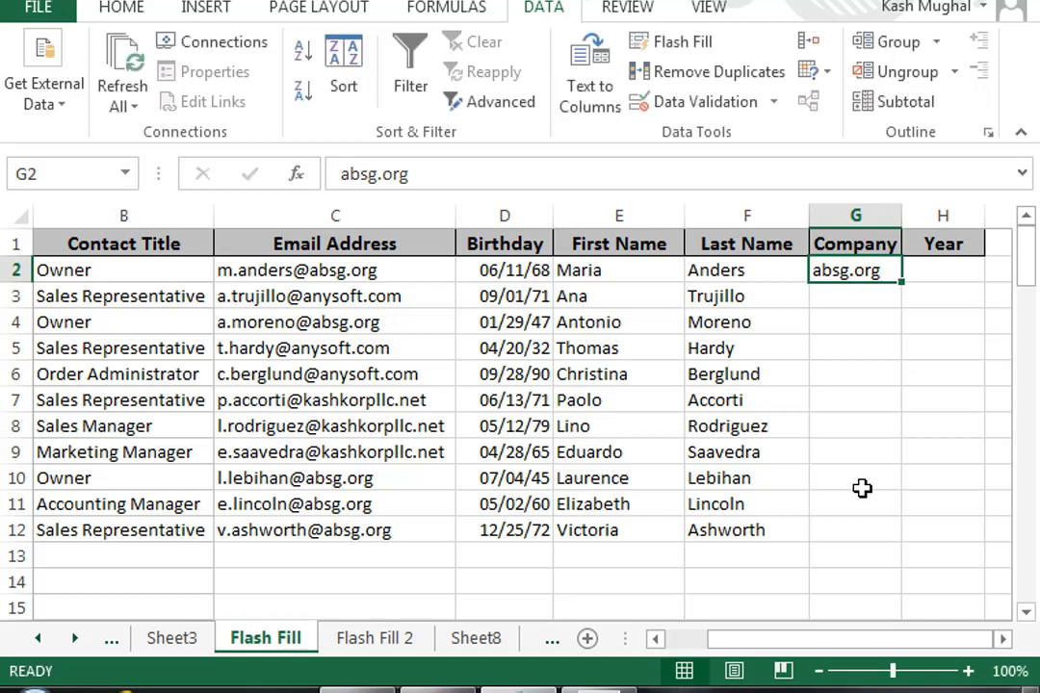
- Flash Fill the rest of the Company column from cell G3 and autofit the width of column G
key(Down)
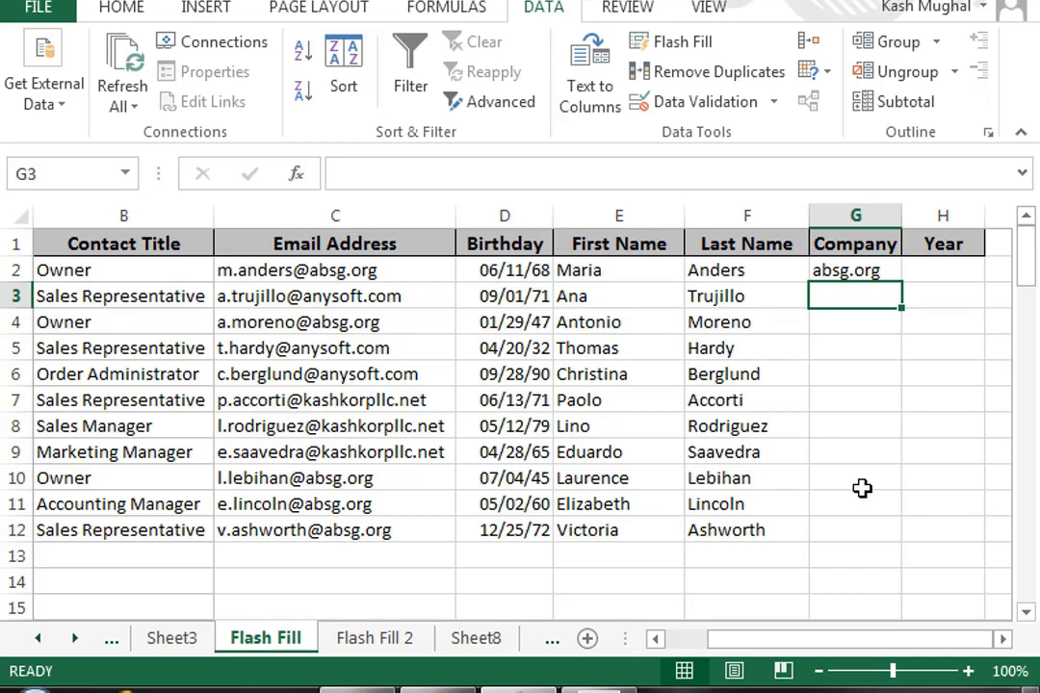
key(ctrl+e)
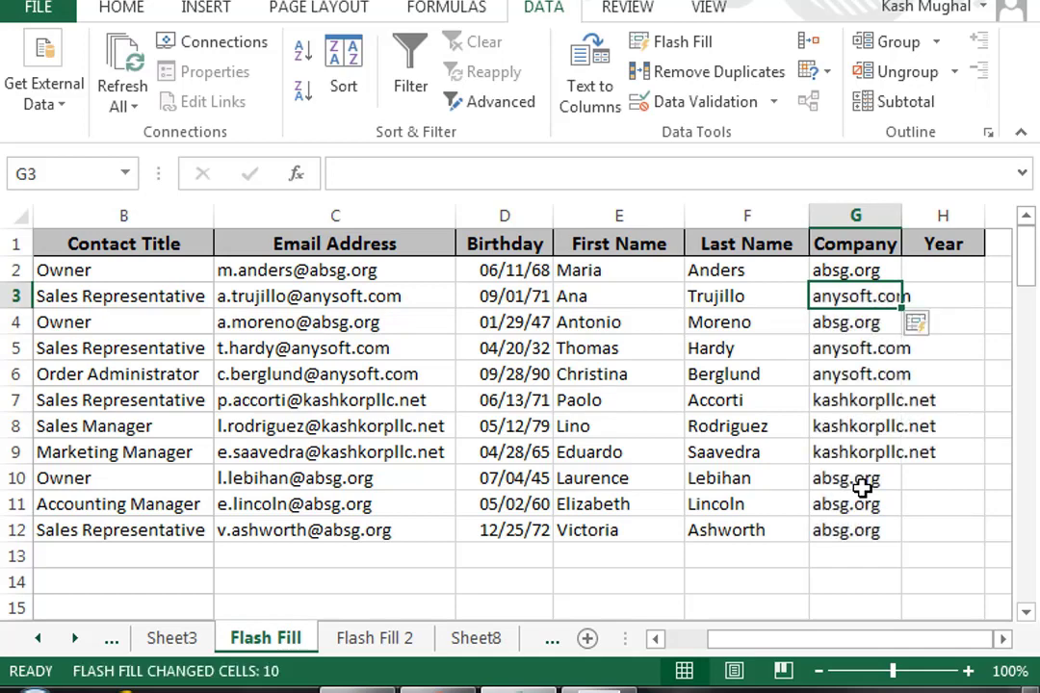
double_click(904, 211)
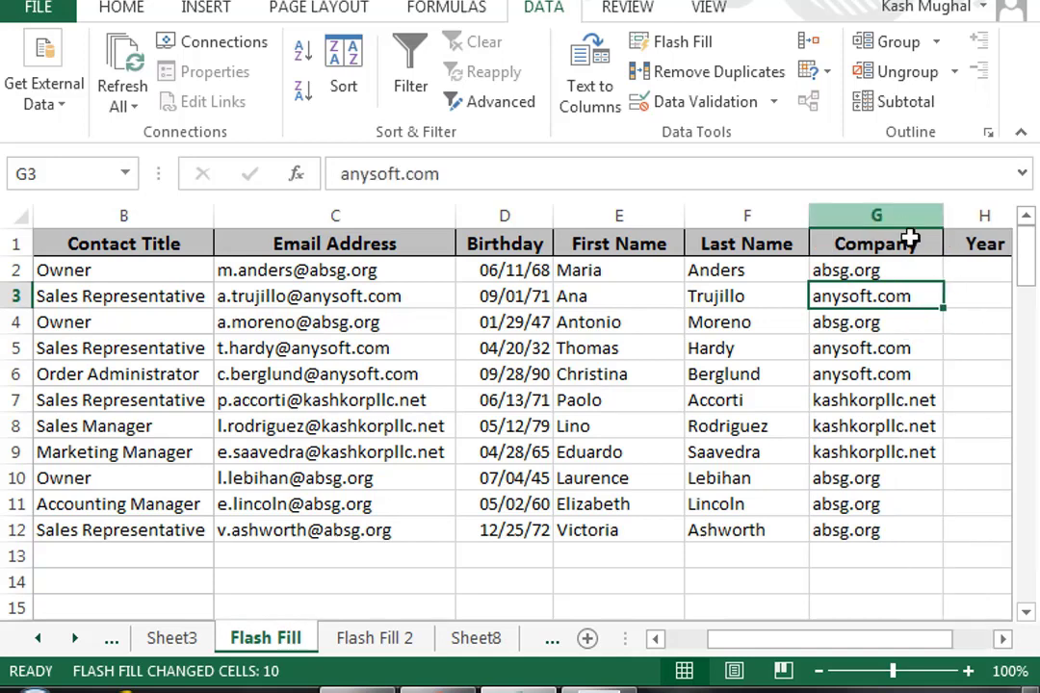
- Enter the note "CTRL + ENTER" in cell E14 below the First Name column
click(638, 577)
text(C)
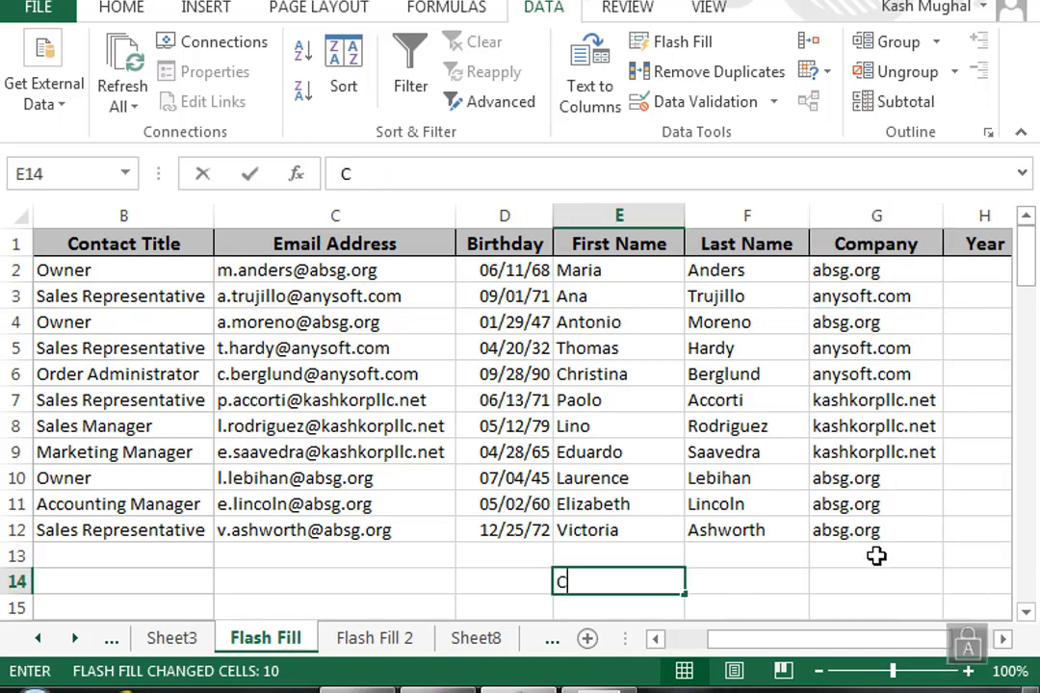
text(TRL +)
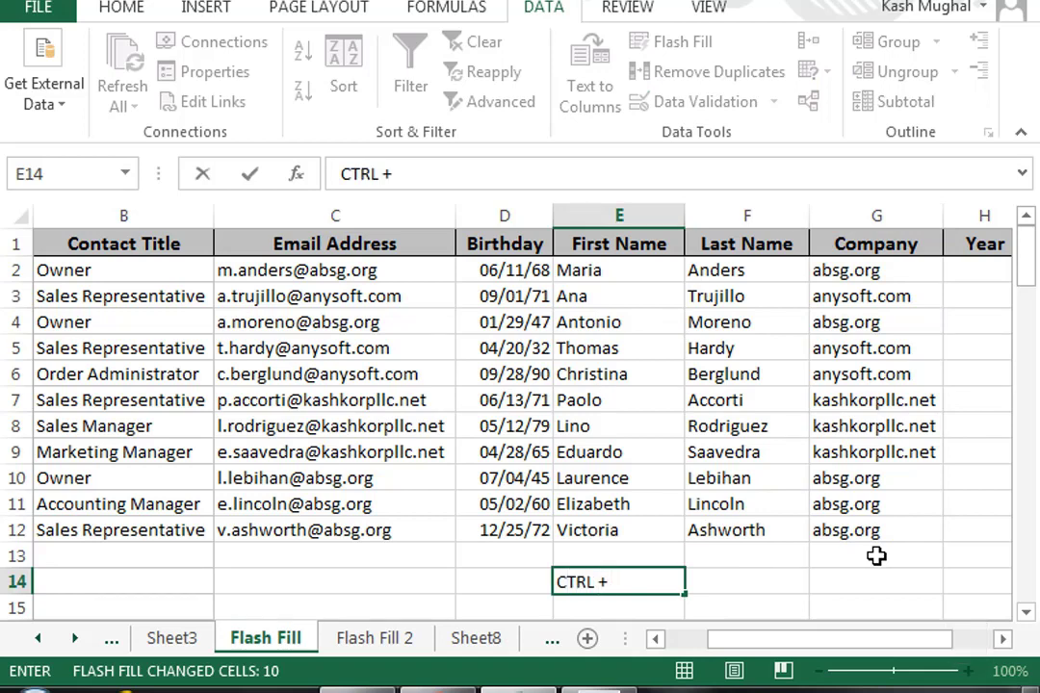
text( ENTER)
key(Return)
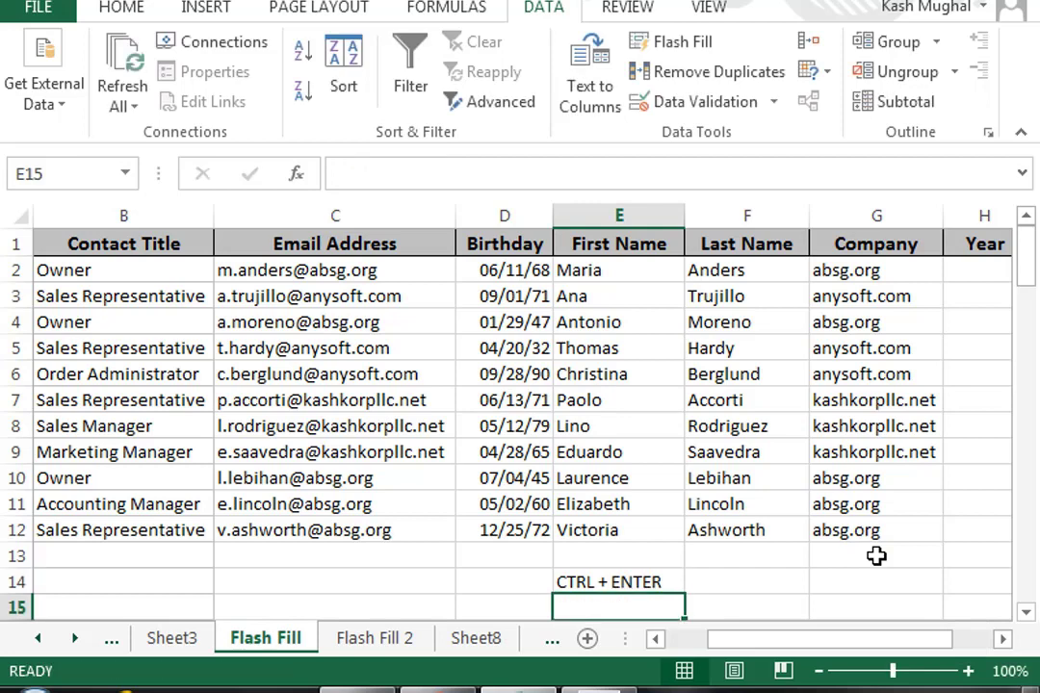
- Enter the note "CTRL + E" in cell E15
text(CTR)
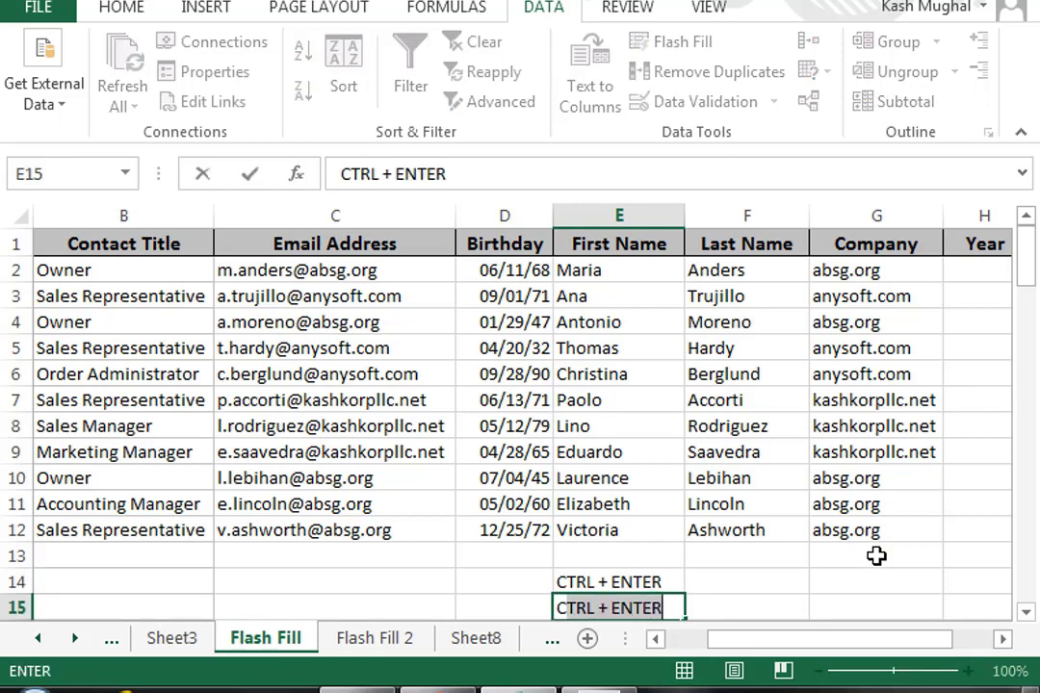
text(L + )
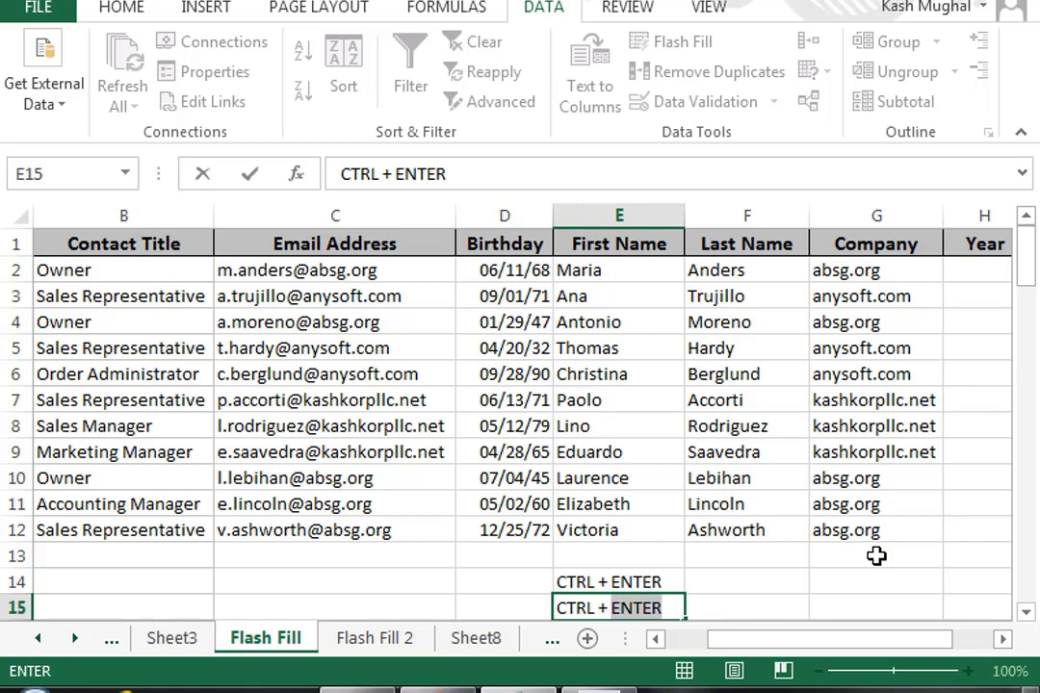
text(e)
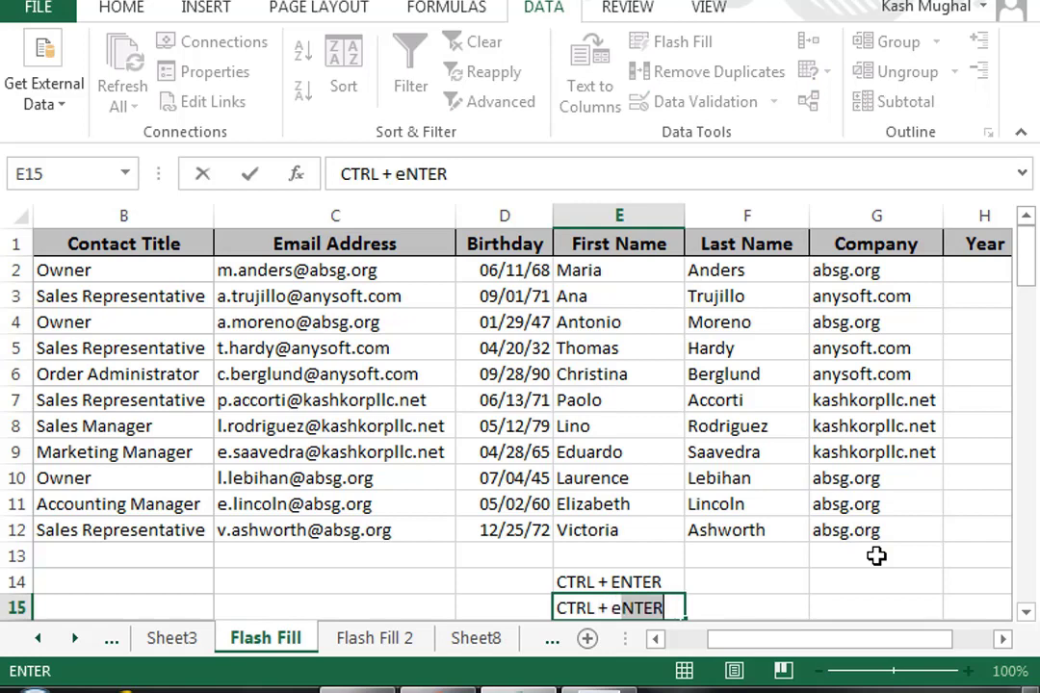
text(E)
key(BackSpace)
key(BackSpace)
text(E)
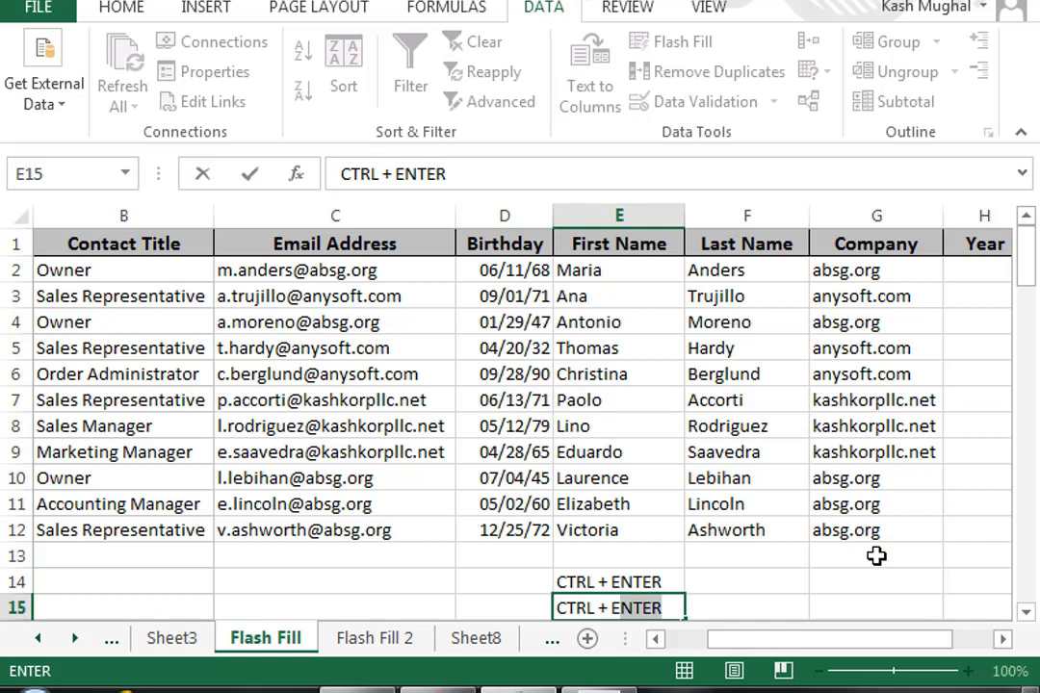
key(BackSpace)
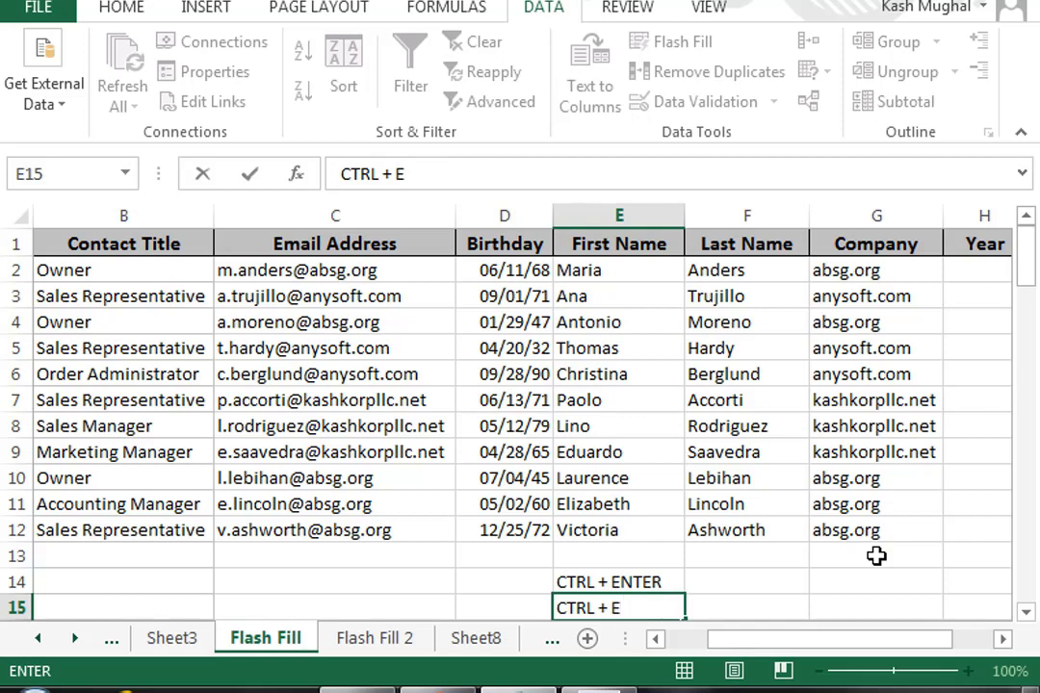
key(Return)
- Make the two shortcut notes in cells E14:E15 bold
key(Up)
key(Up)
key(Up)
key(Up)
key(Up)
key(Up)
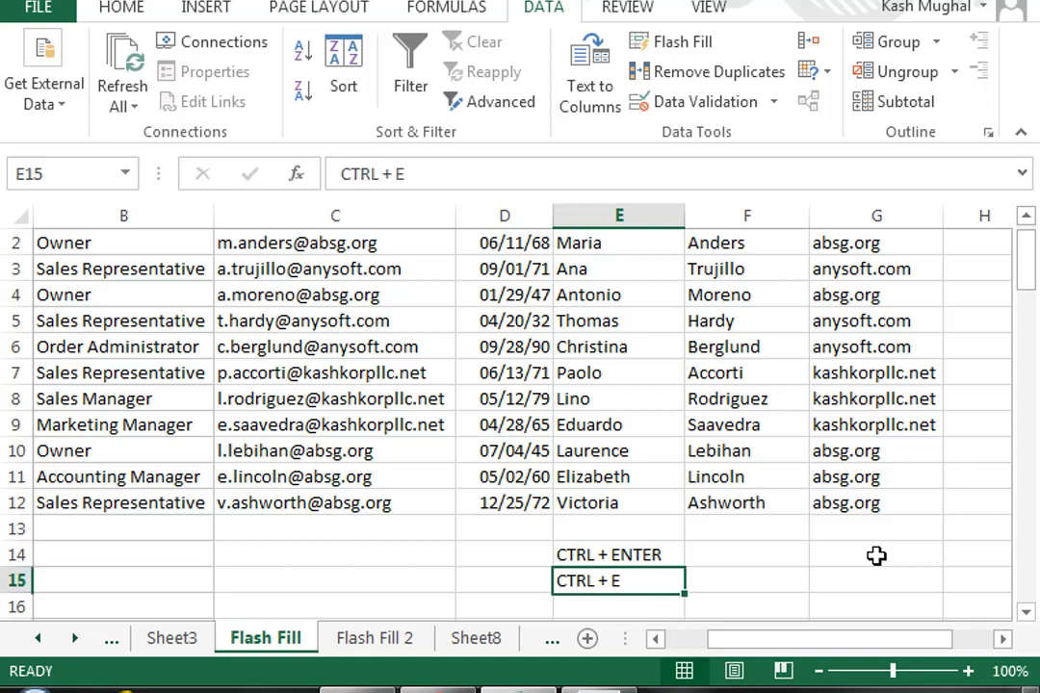
key(Up)
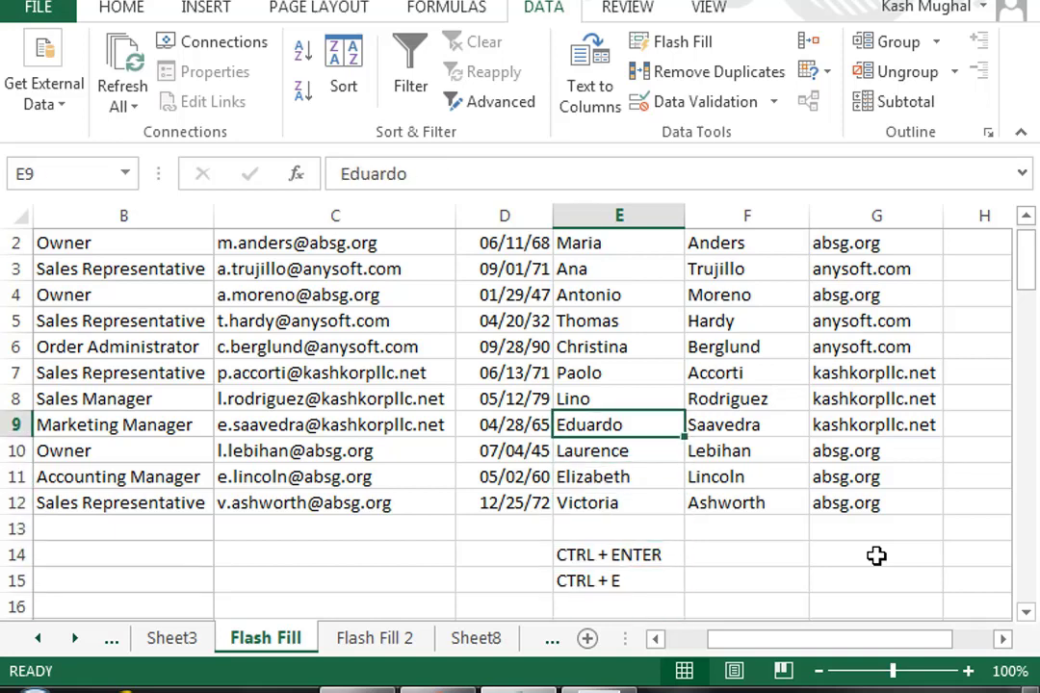
key(Down)
key(Down)
key(Down)
key(Down)
key(Down)
key(shift+Down)
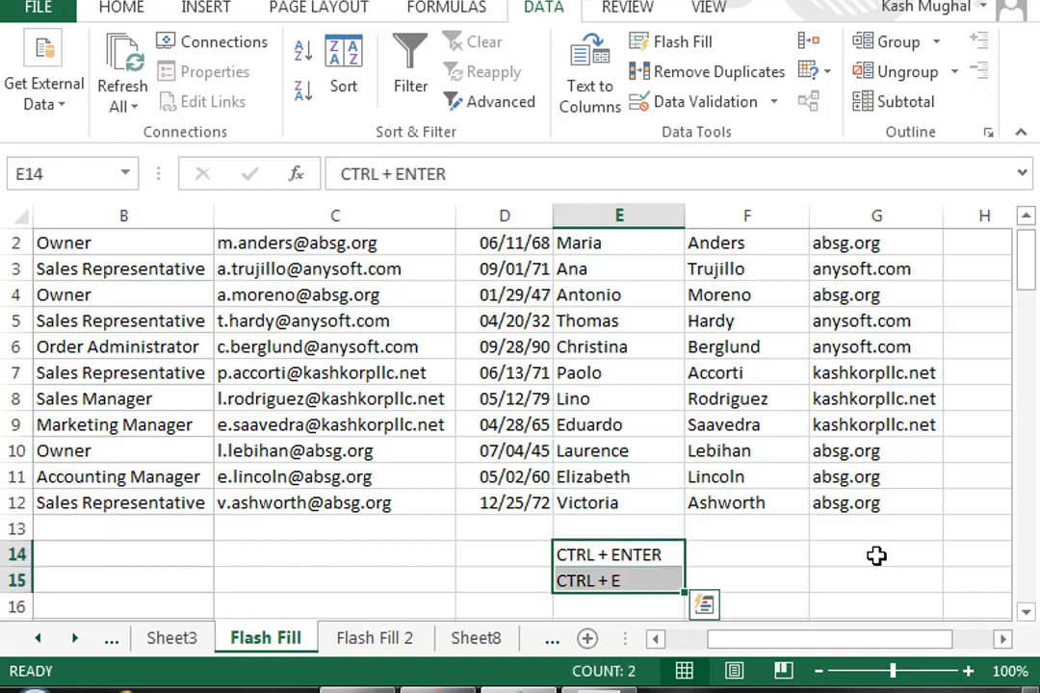
key(ctrl+b)
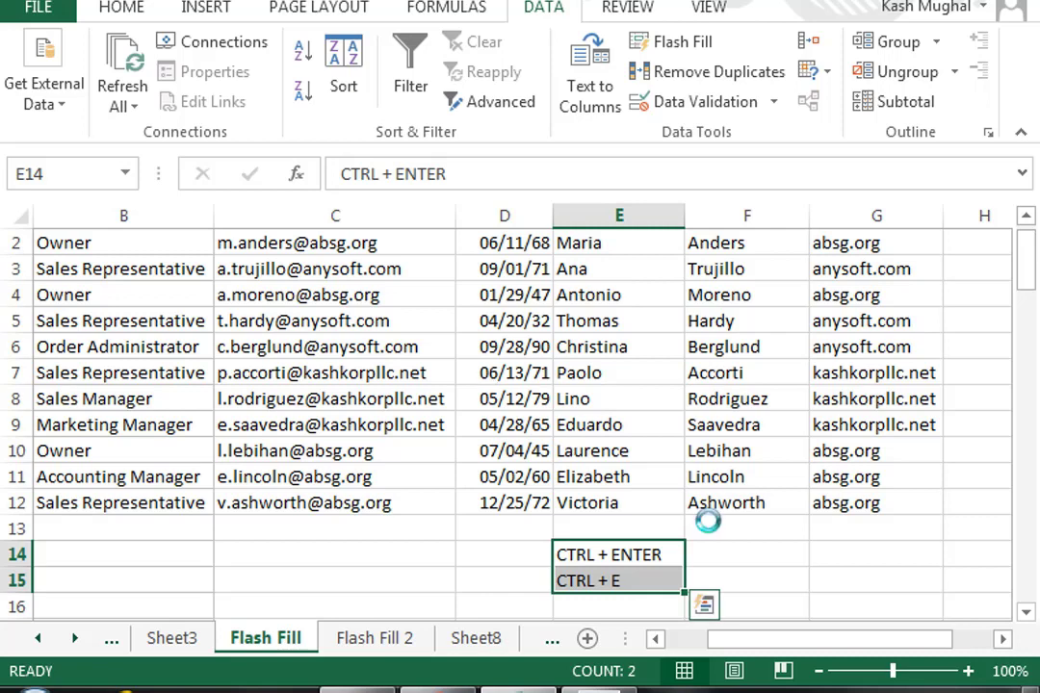
- Look over the filled Company column and the first contact's name entries in row 2
key(Right)
key(Right)
key(Up)
key(Up)
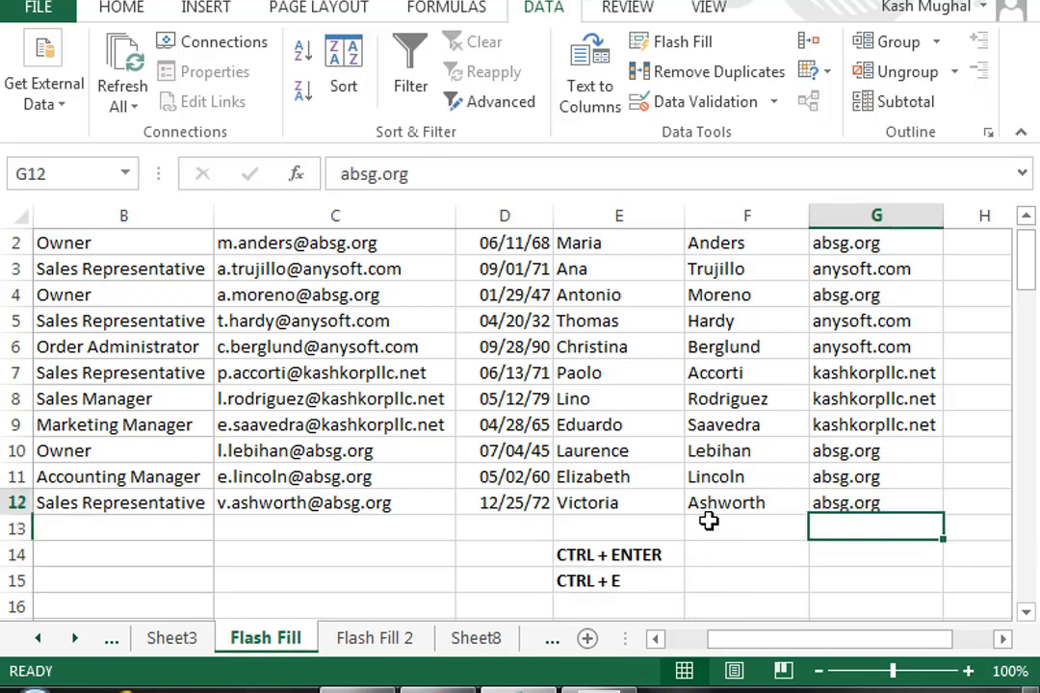
key(Up)
key(Up)
key(Up)
key(Up)
key(Up)
key(Up)
key(Up)
key(Up)
key(Up)
key(Up)
key(Up)
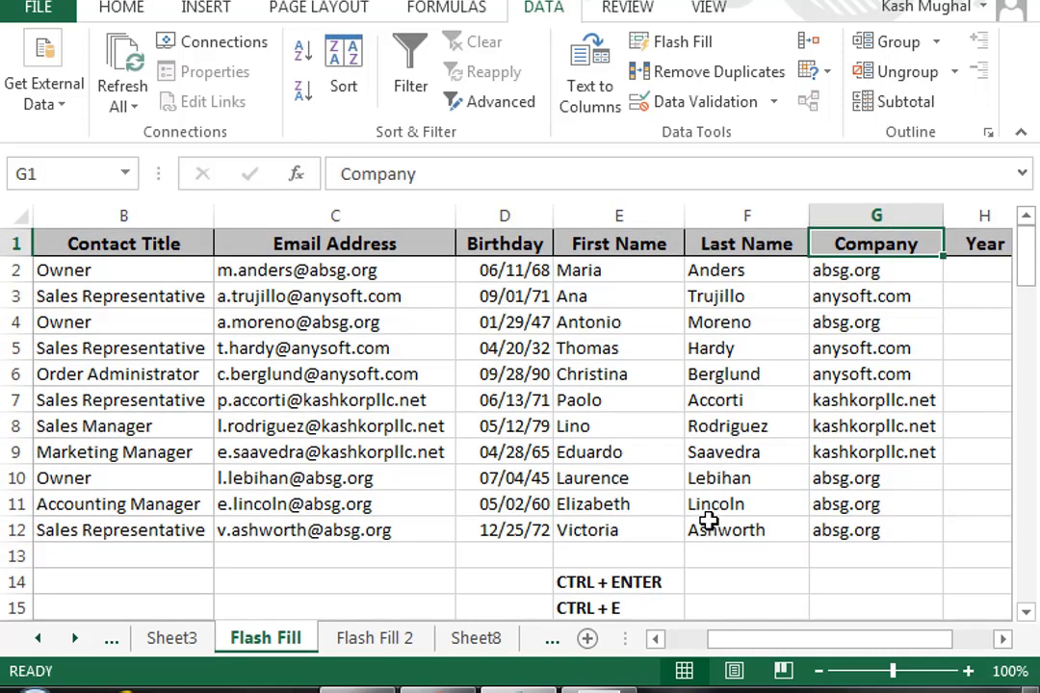
key(Down)
key(Left)
key(Left)
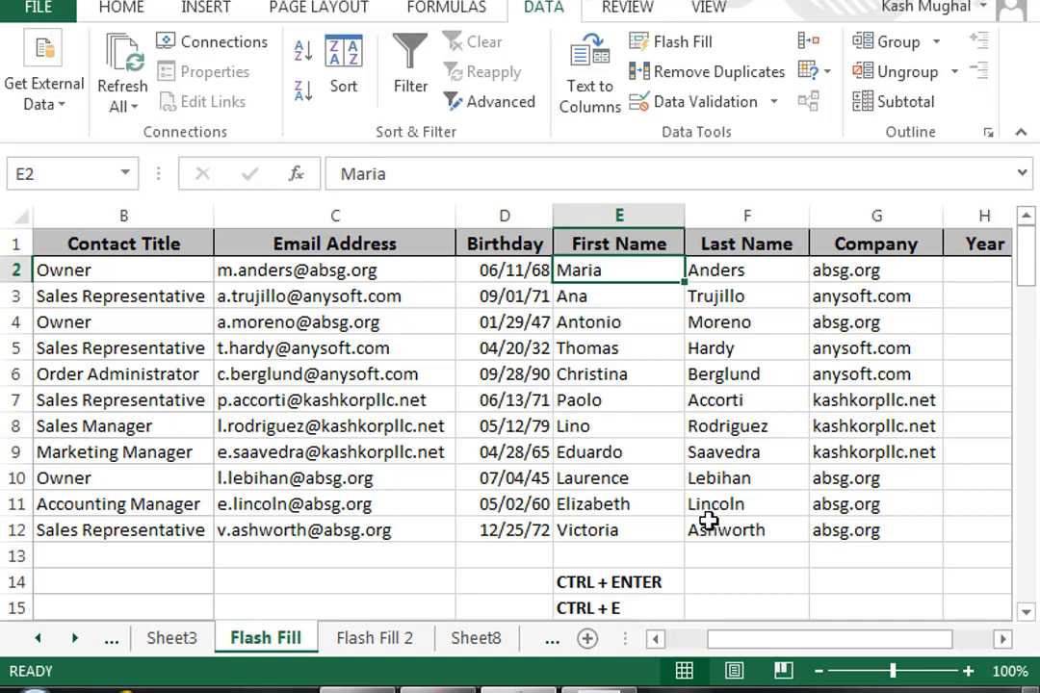
- Insert a capital "N" after the second letter of the first name in the Contact Name cell A3
key(Left)
key(Left)
key(Left)
key(Left)
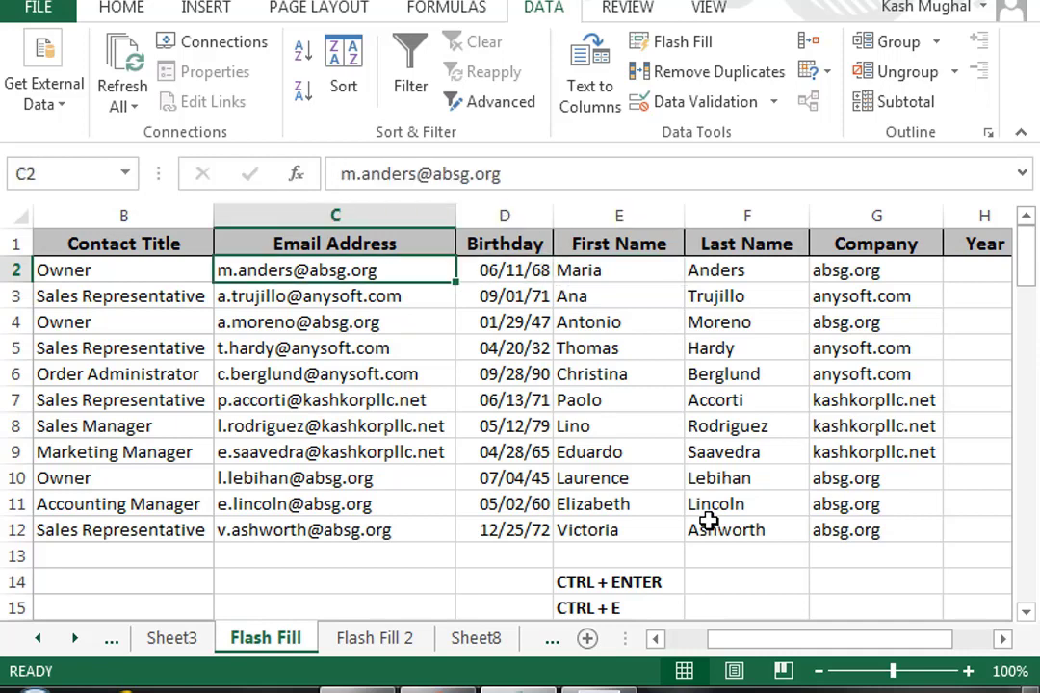
key(Down)
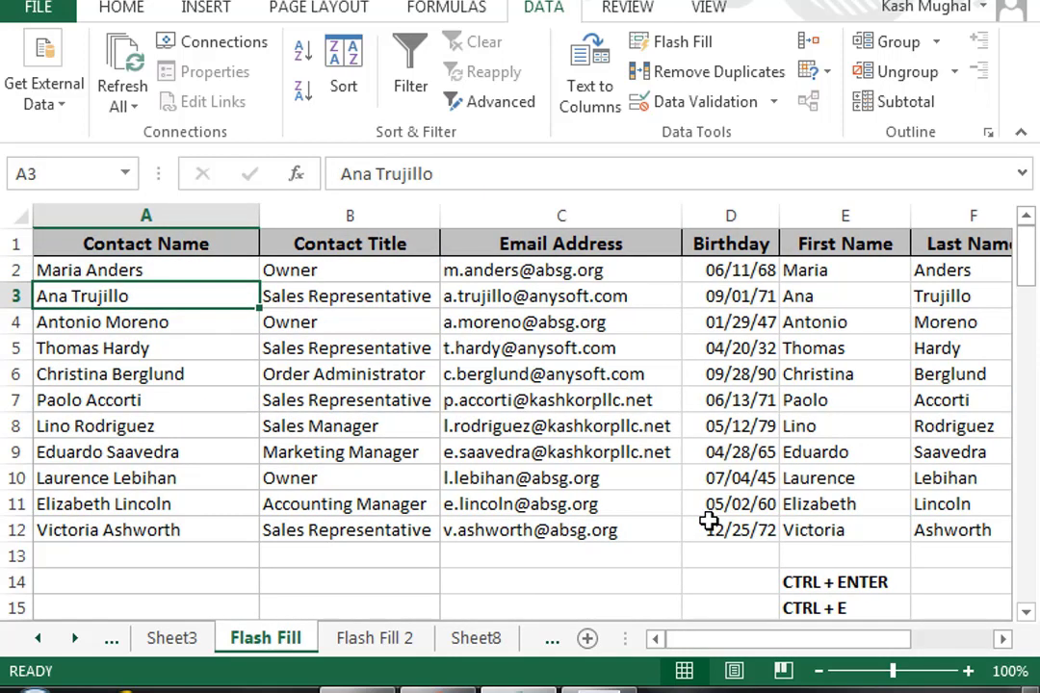
click(472, 174)
key(Left)
key(Left)
key(Left)
key(Left)
key(Left)
key(Left)
key(Left)
key(Left)
key(Left)
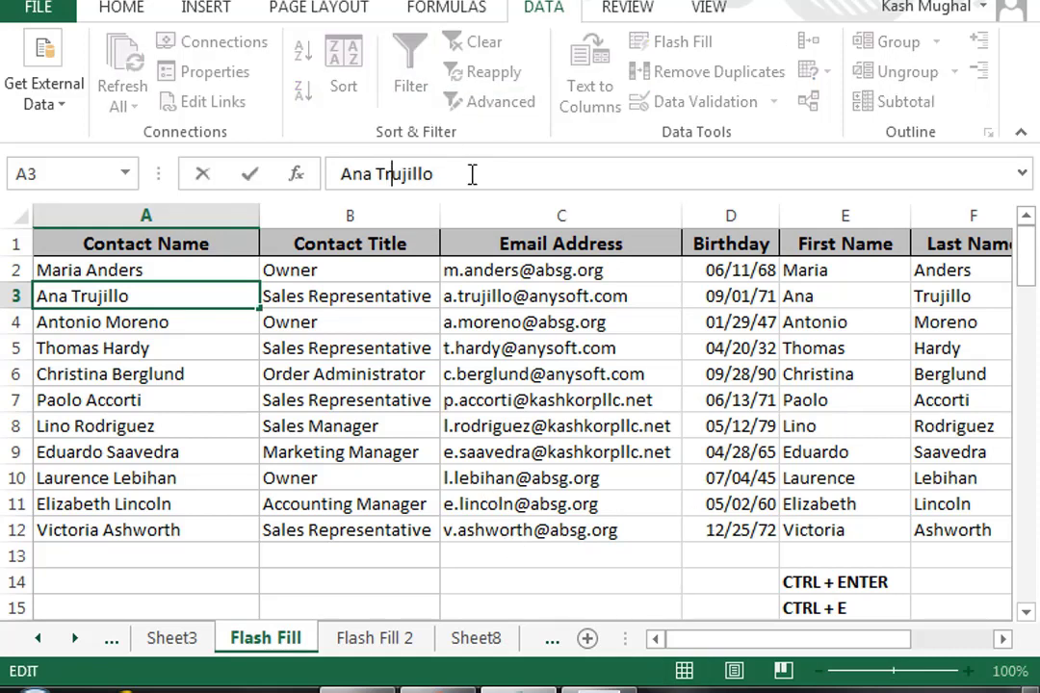
key(Left)
text(N)
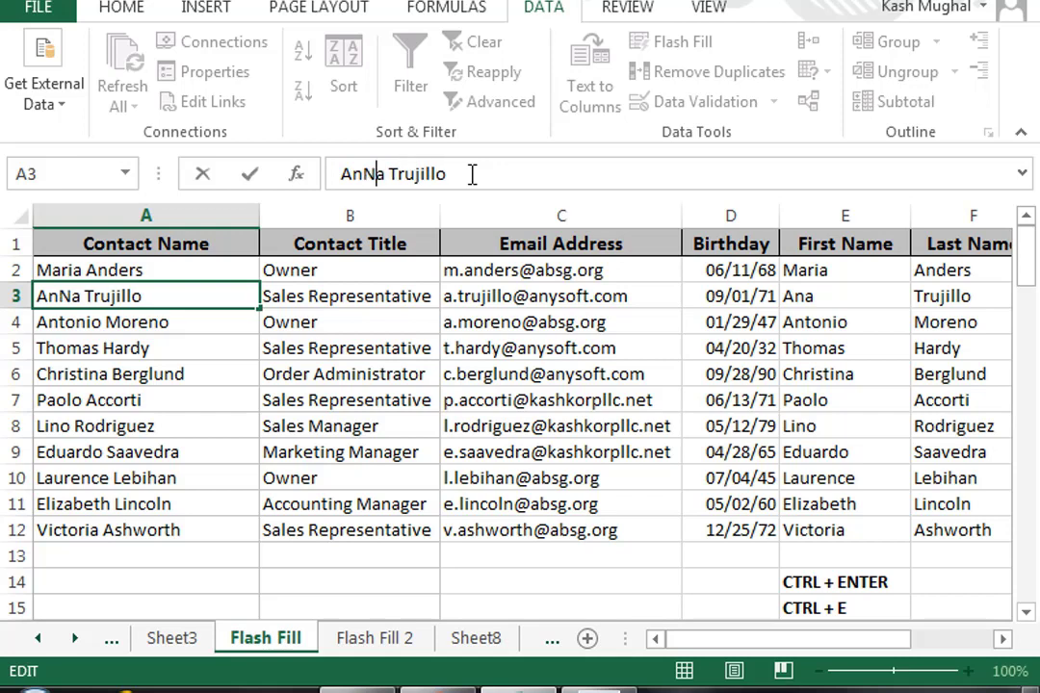
key(End)
key(Return)
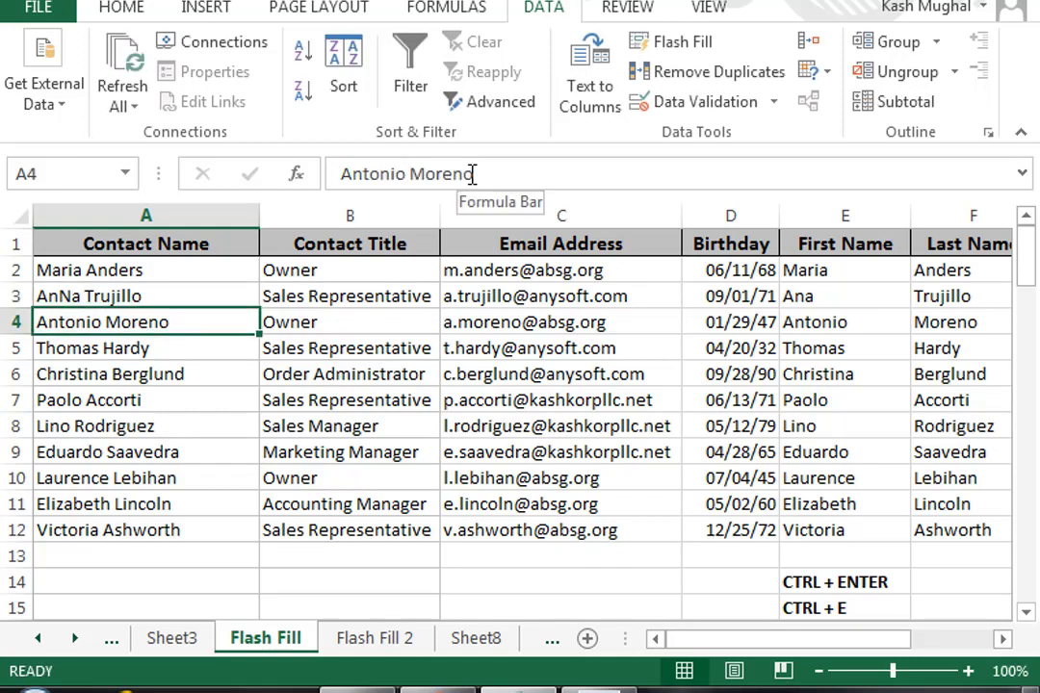
- Check whether the First Name and Last Name entries in row 3 reflect the edited contact name
key(Up)
key(Right)
key(Right)
key(Right)
key(Right)
key(Right)
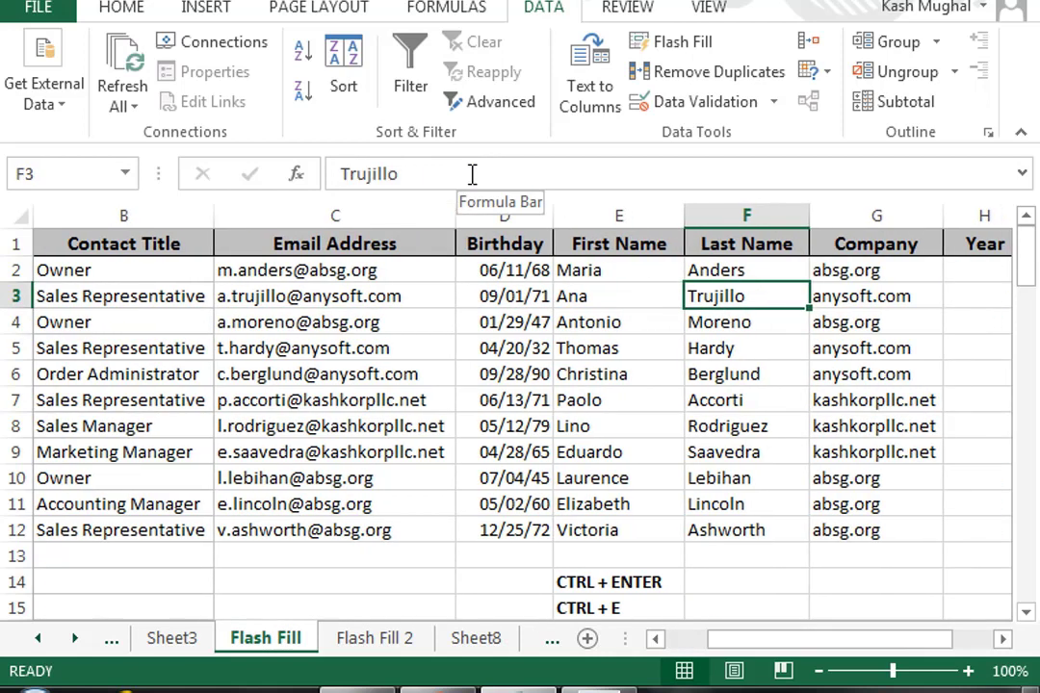
key(Left)
key(Left)
key(Right)
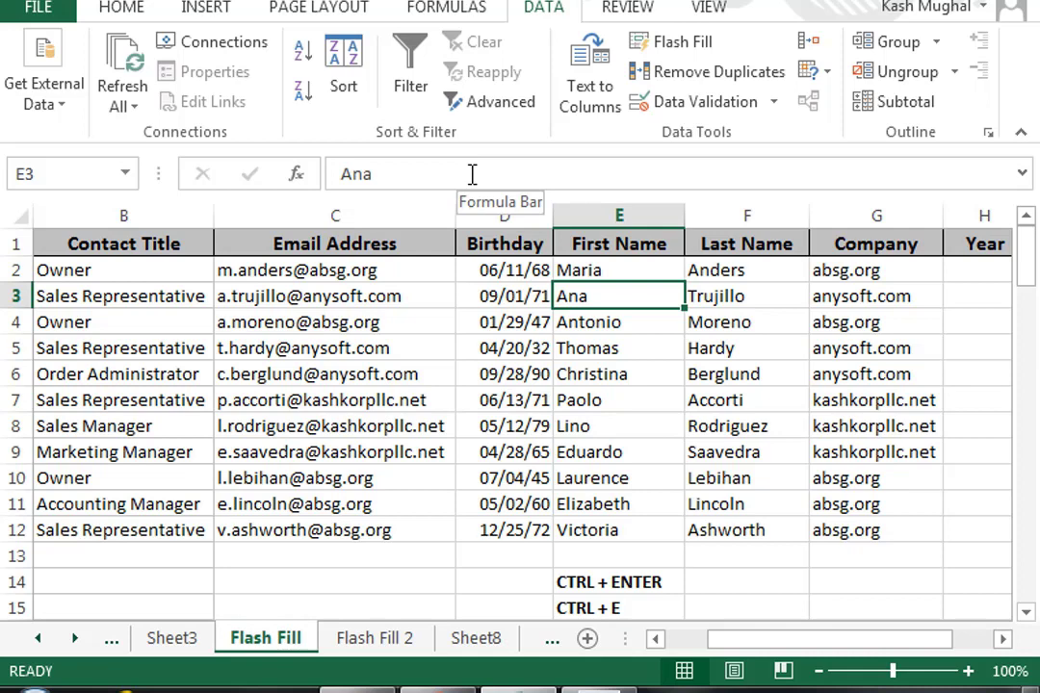
- Select the first Year cell H2, view the Flash Fill 2 sheet and return to the Flash Fill sheet
key(Right)
key(Right)
key(Right)
key(Right)
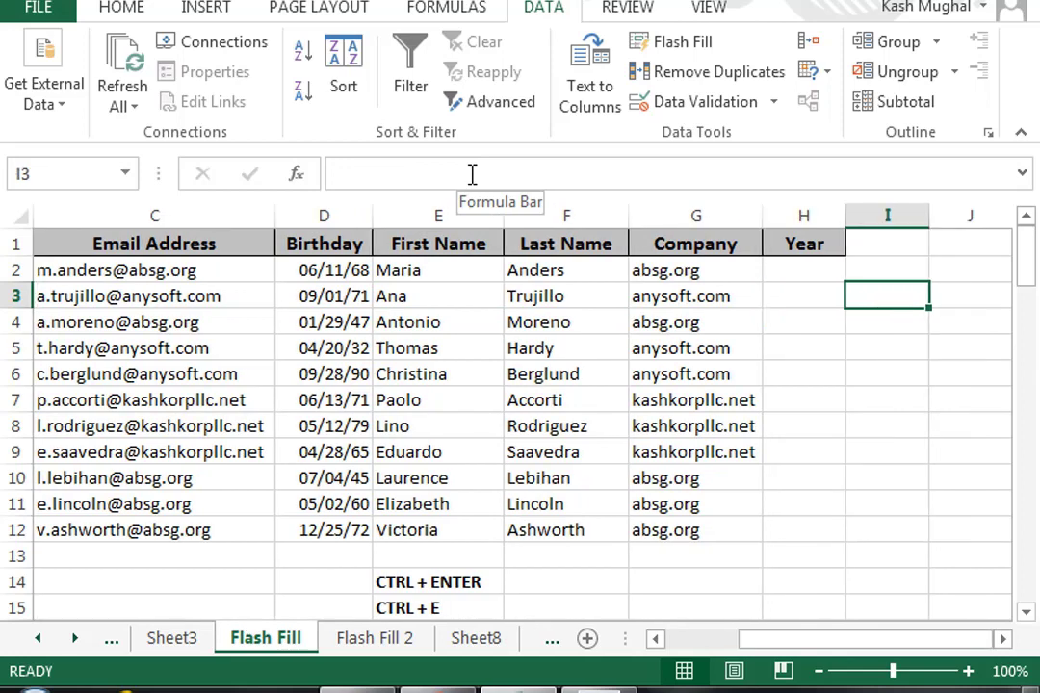
key(Left)
key(Up)
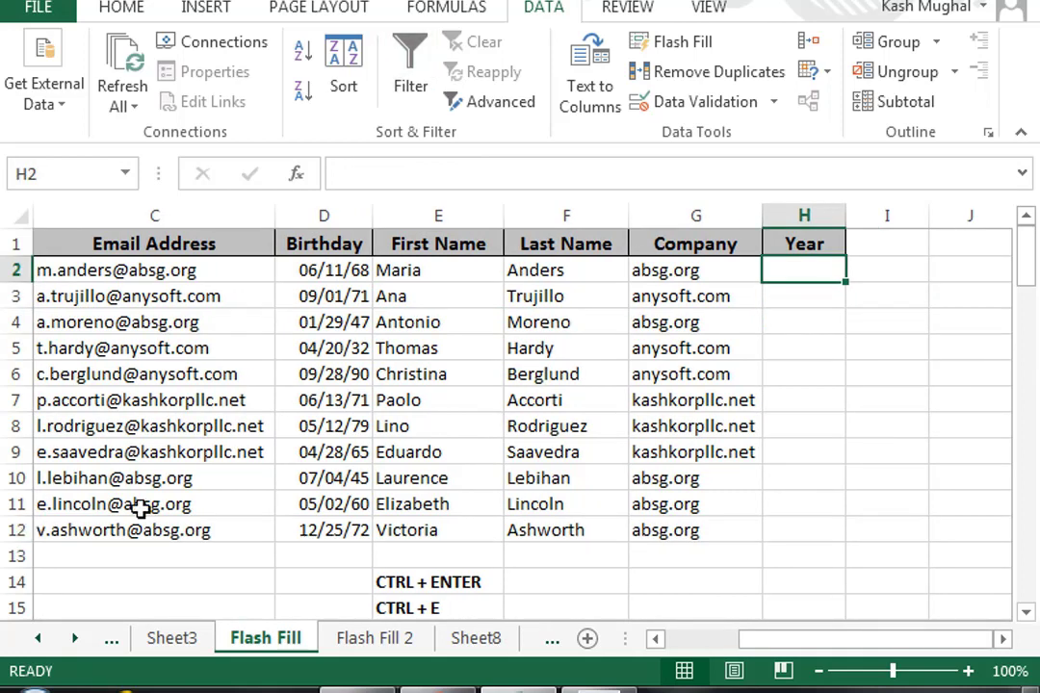
click(374, 639)
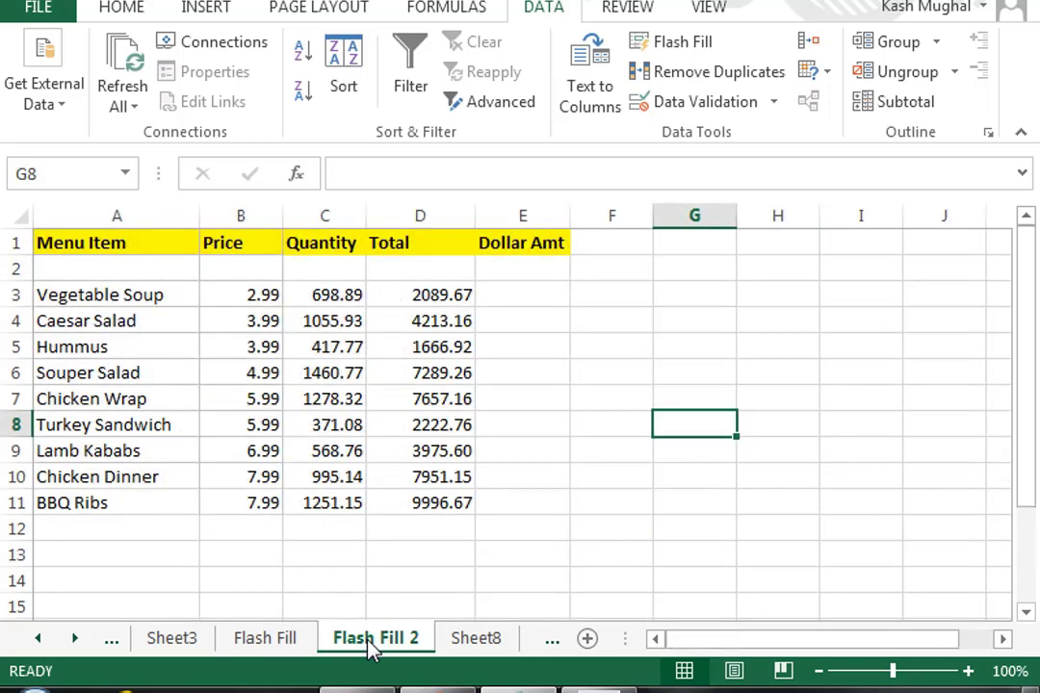
click(280, 638)
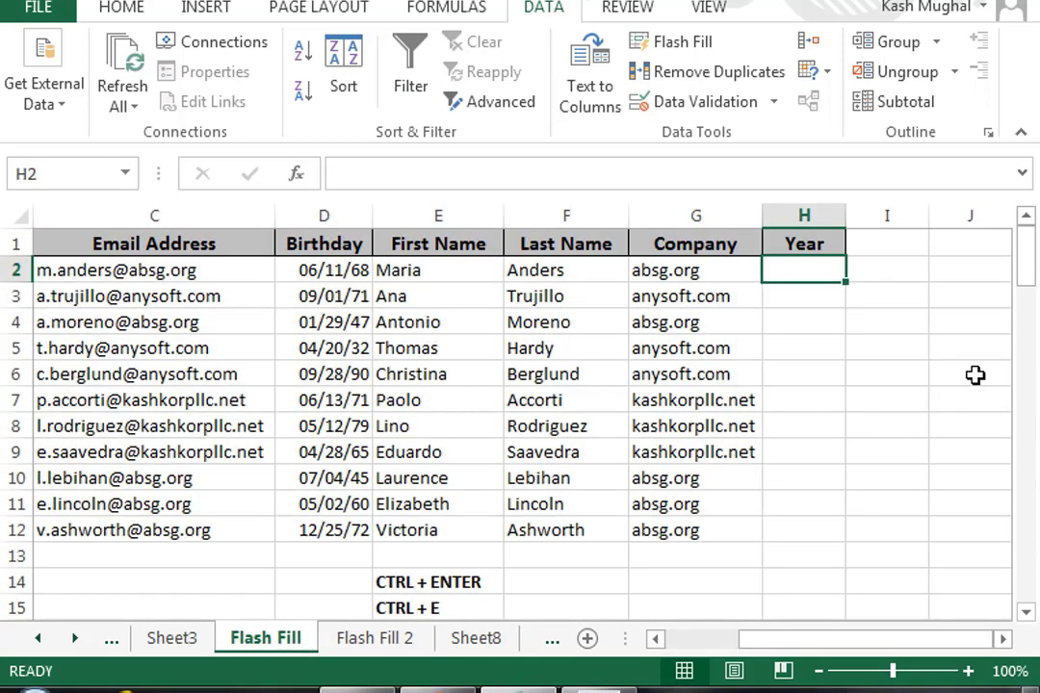
- Examine the first contact's full birthday entry in cell D2
key(Left)
key(Left)
key(Left)
key(Left)
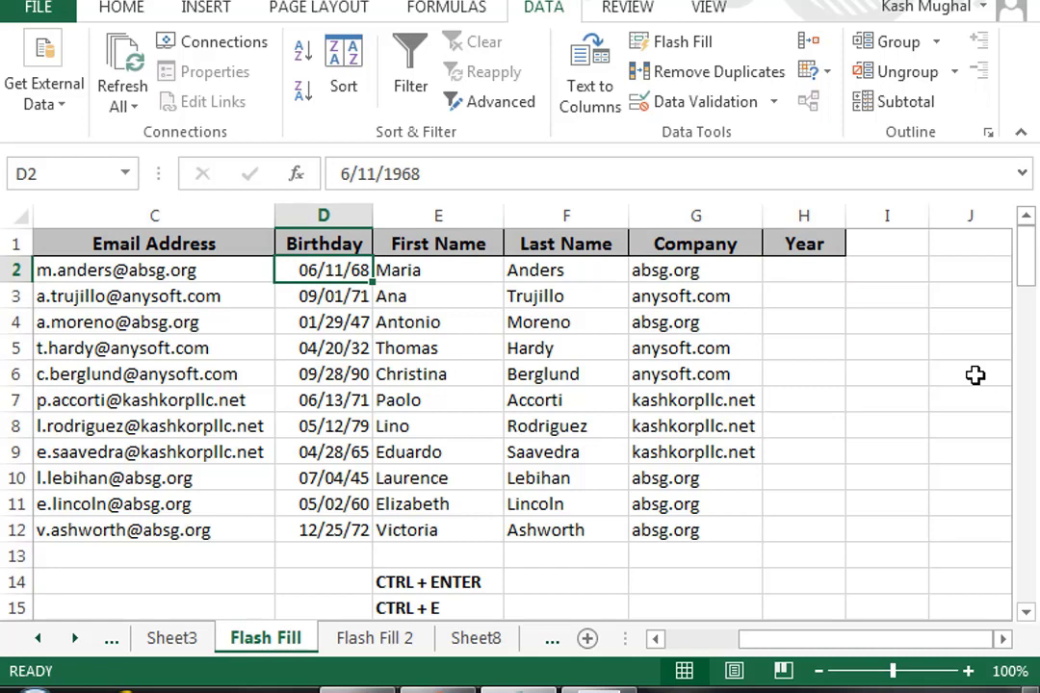
- Enter the first contact's four-digit birth year in Year cell H2 and Flash Fill the rest of the column from H3
key(Right)
key(Right)
key(Right)
key(Right)
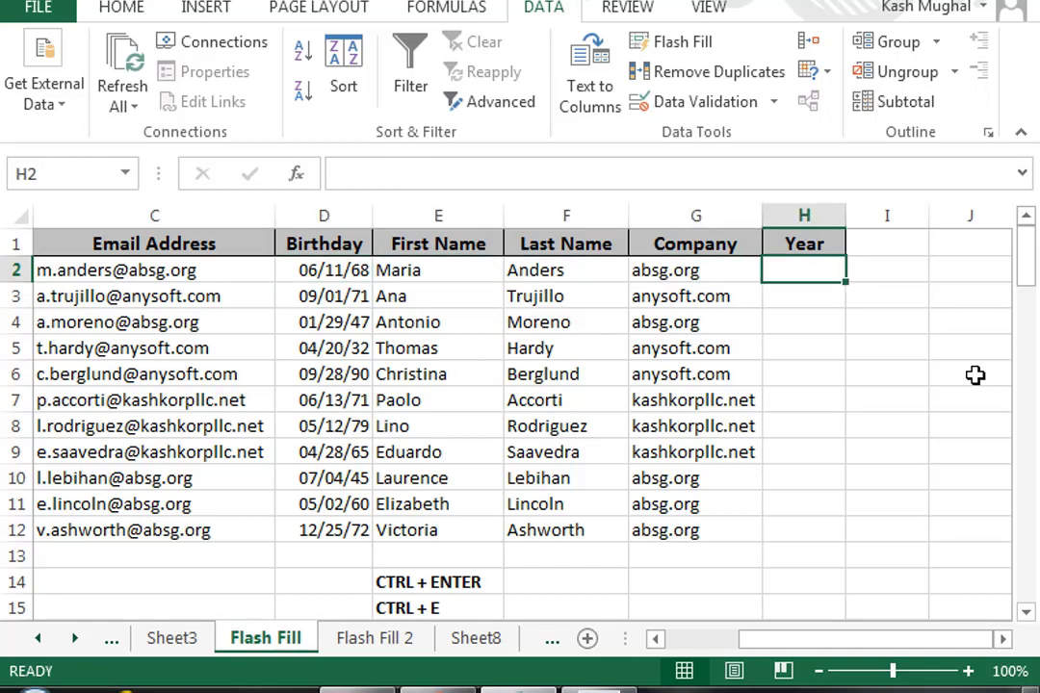
text(1968)
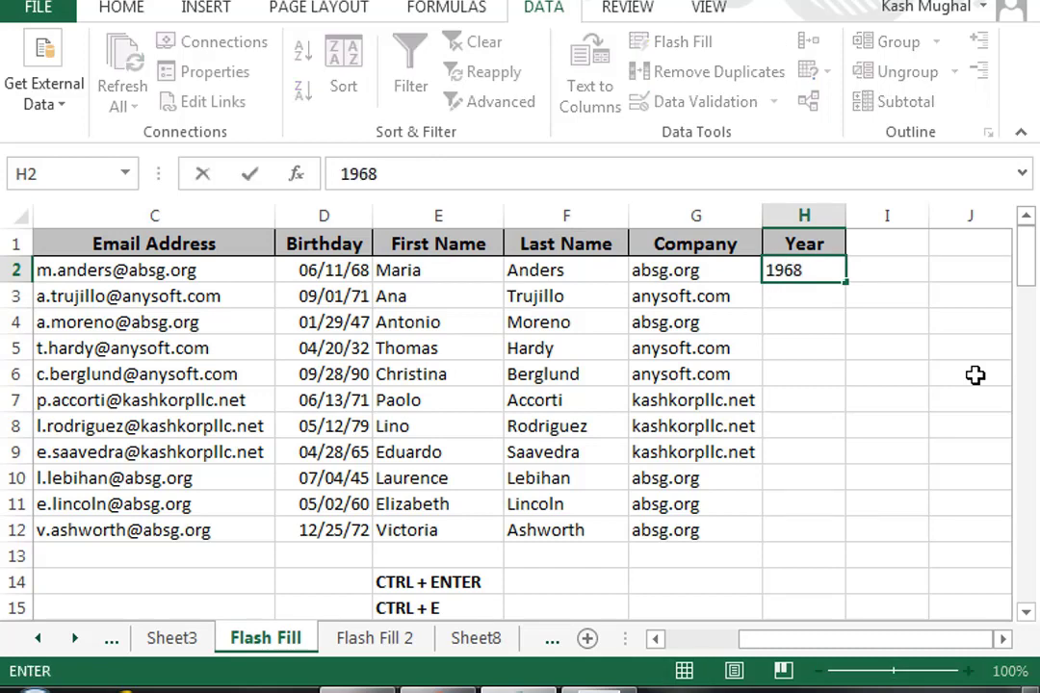
key(ctrl+Return)
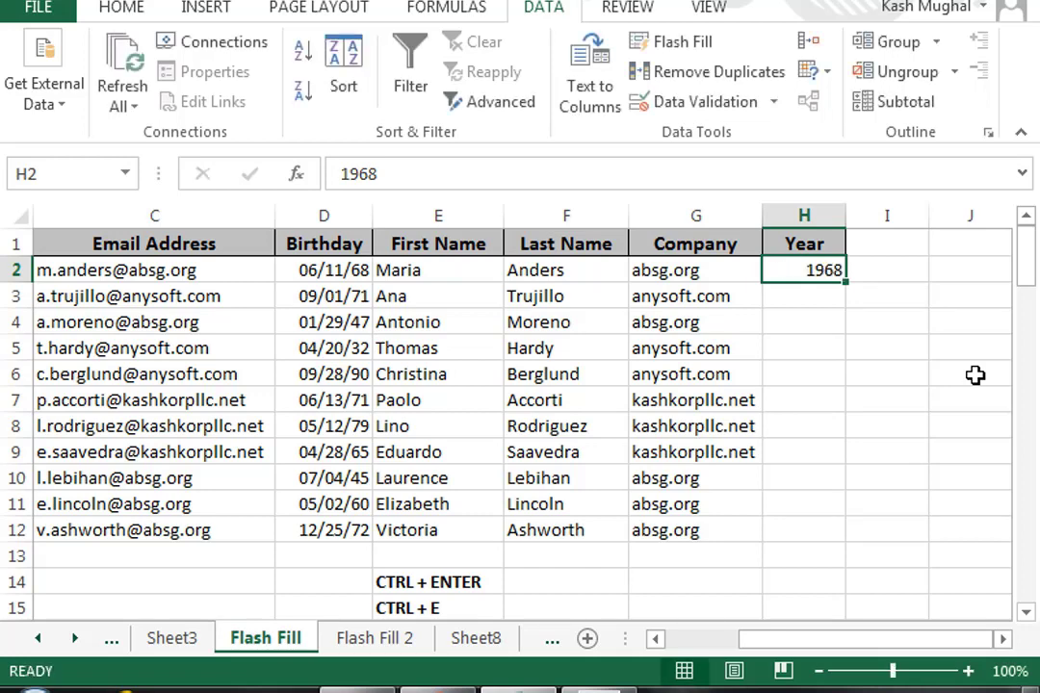
key(Down)
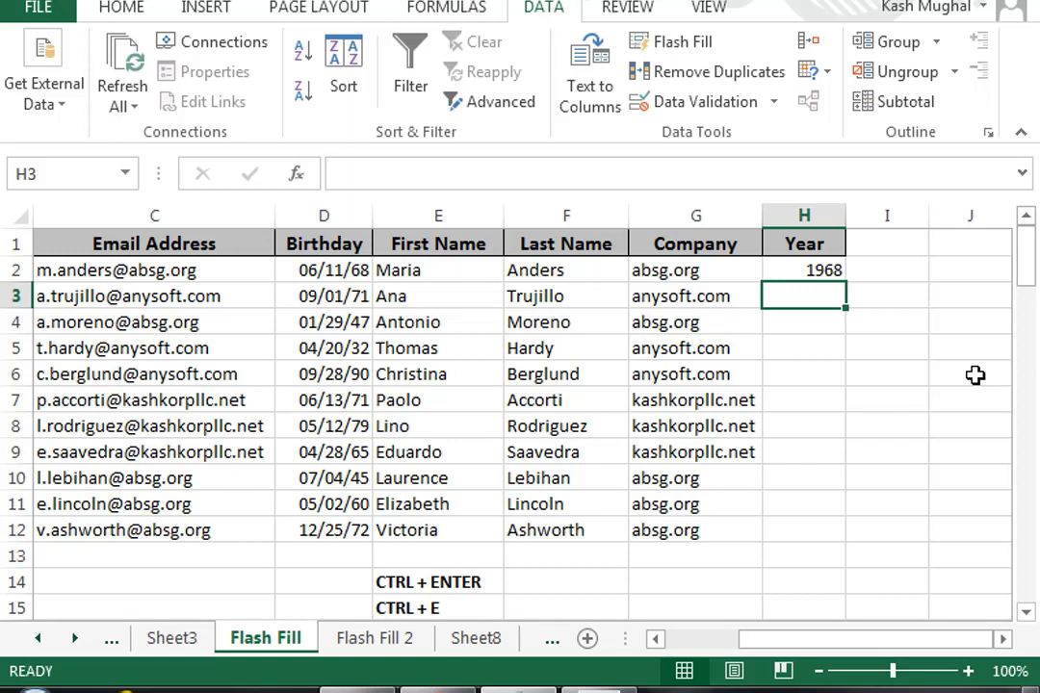
key(ctrl+e)
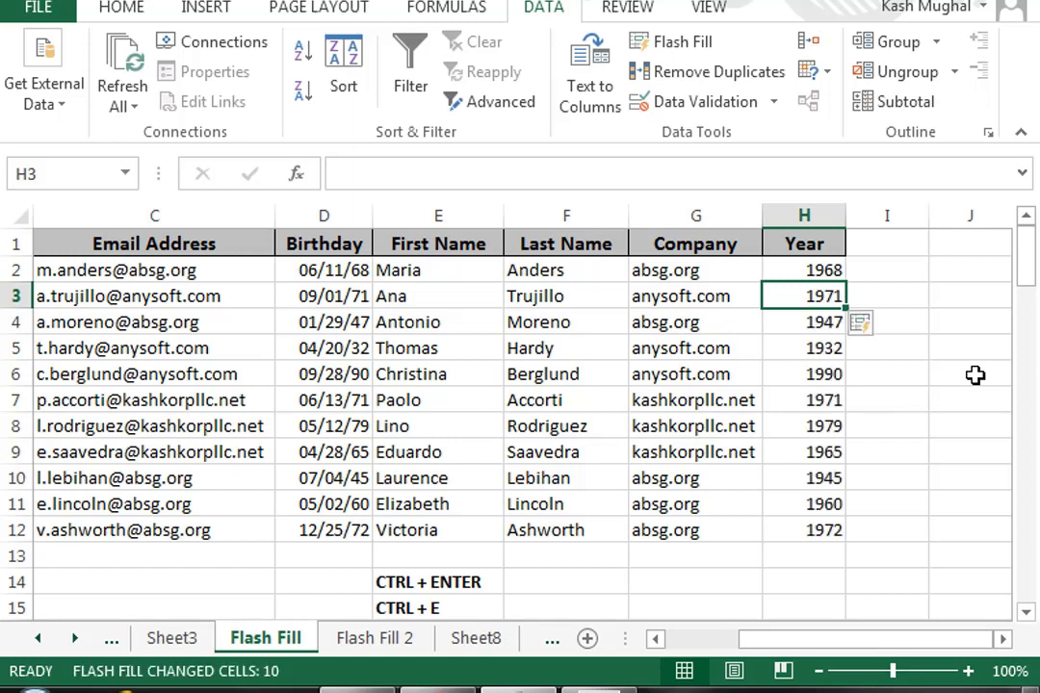
- Check the full birthday entries down column D against the filled Year values
click(335, 305)
click(350, 324)
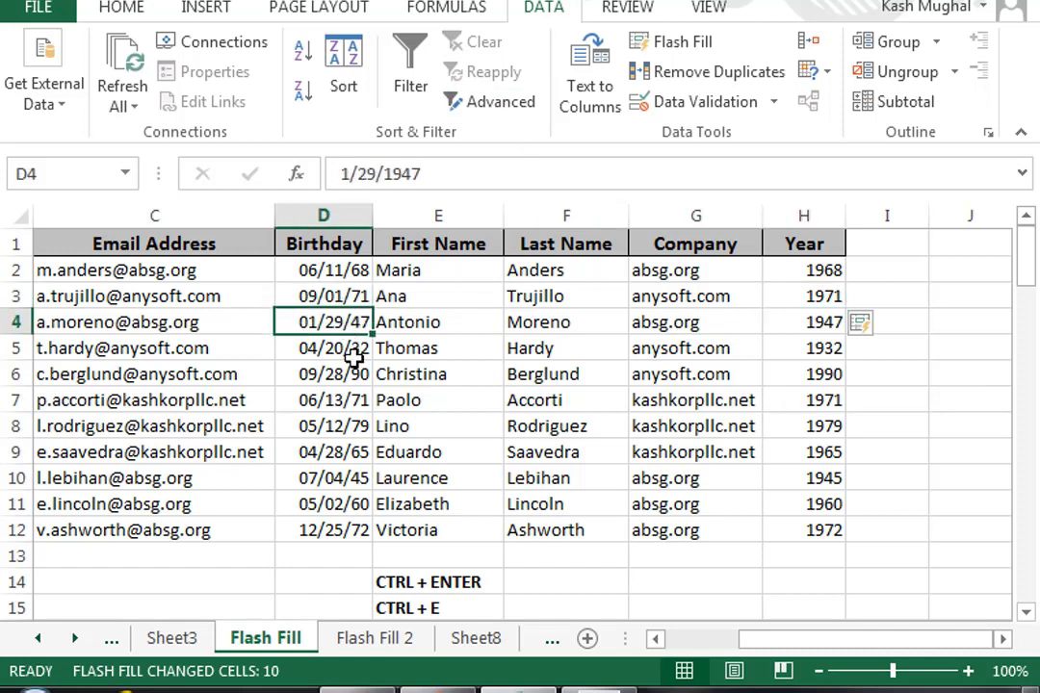
key(Down)
key(Down)
key(Down)
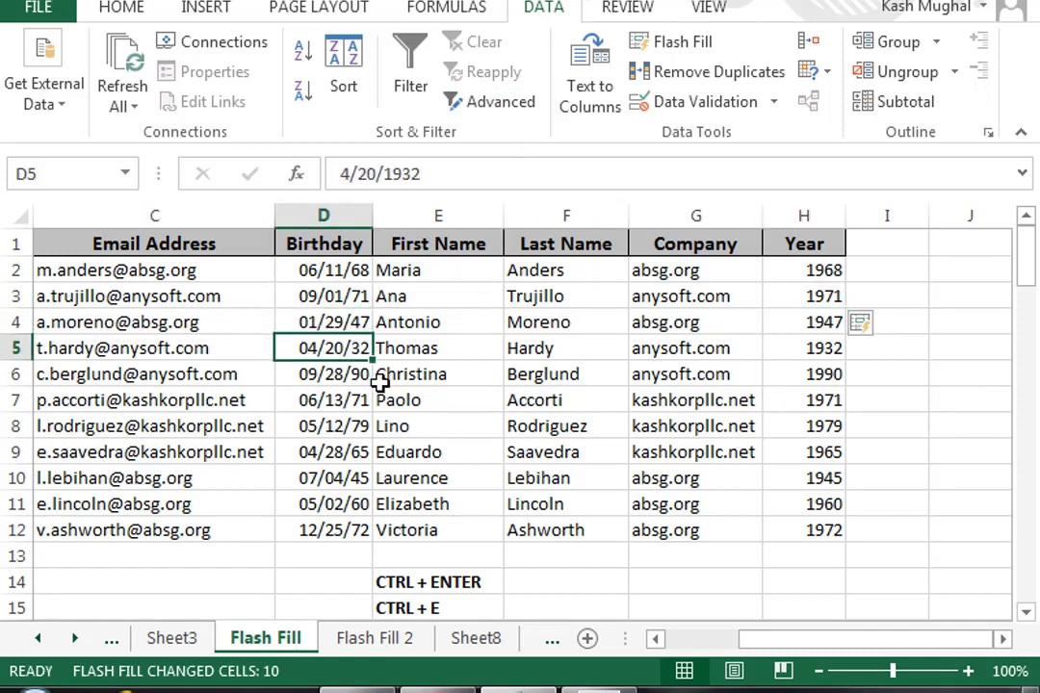
key(Down)
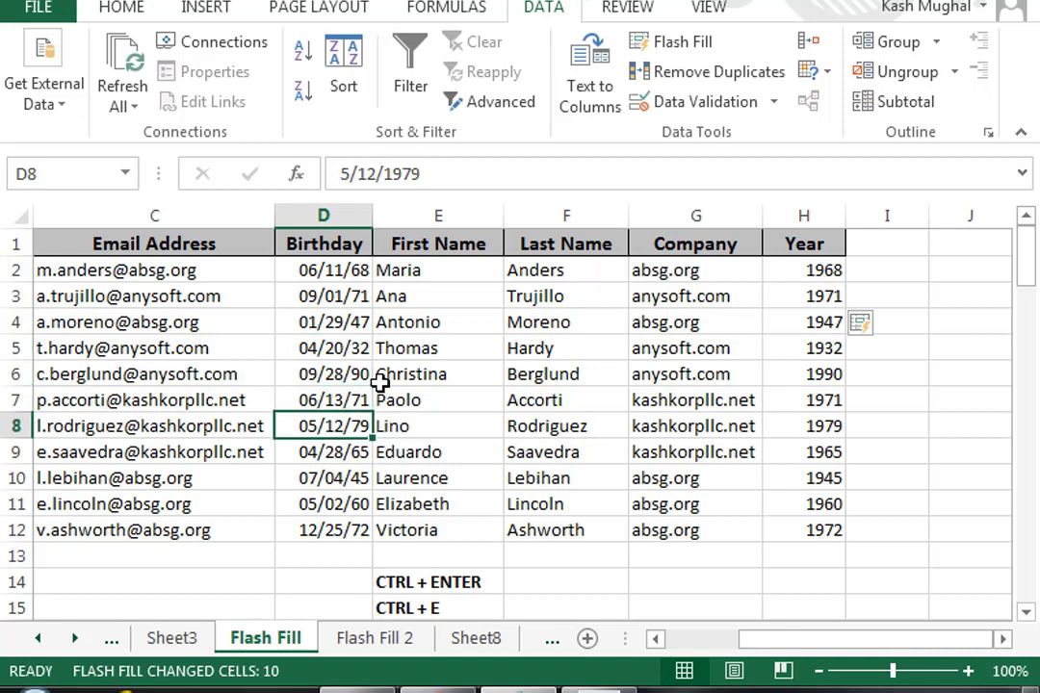
key(Down)
key(Down)
key(Down)
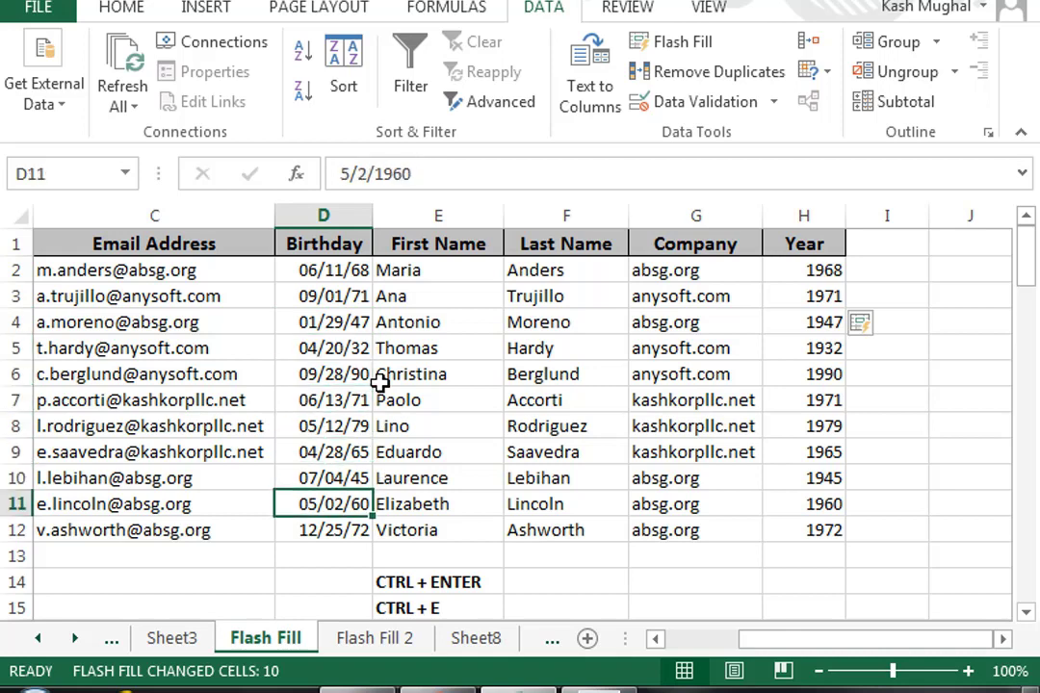
key(Down)
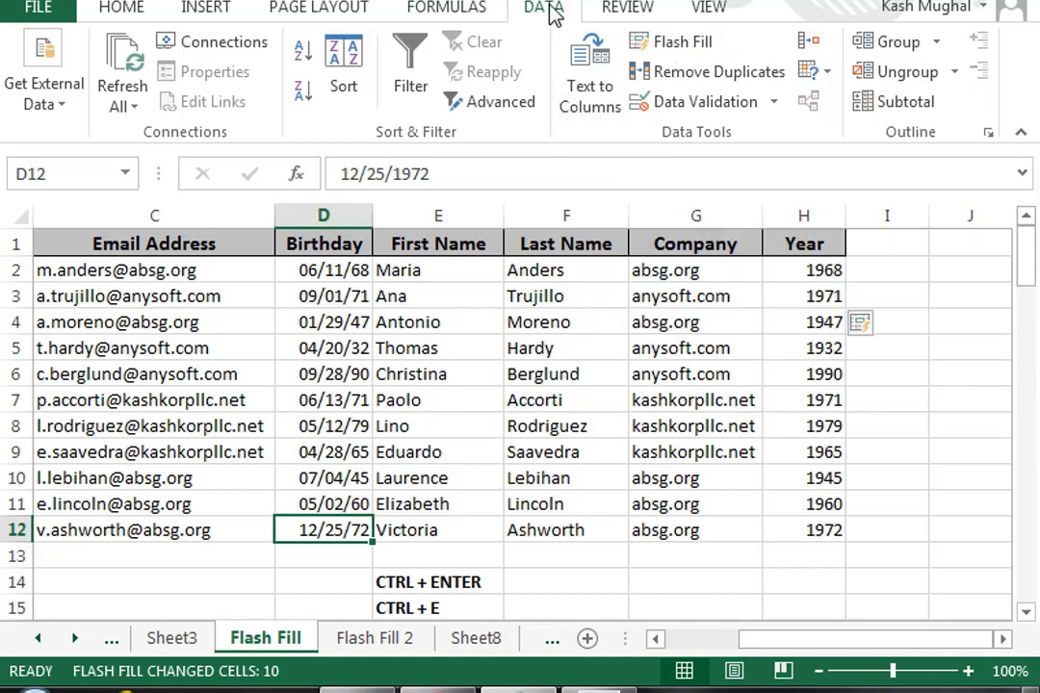
- Open the Flash Fill 2 sheet and examine its Menu Item, Price and Quantity columns and the Total formula in D3
click(395, 639)
click(527, 321)
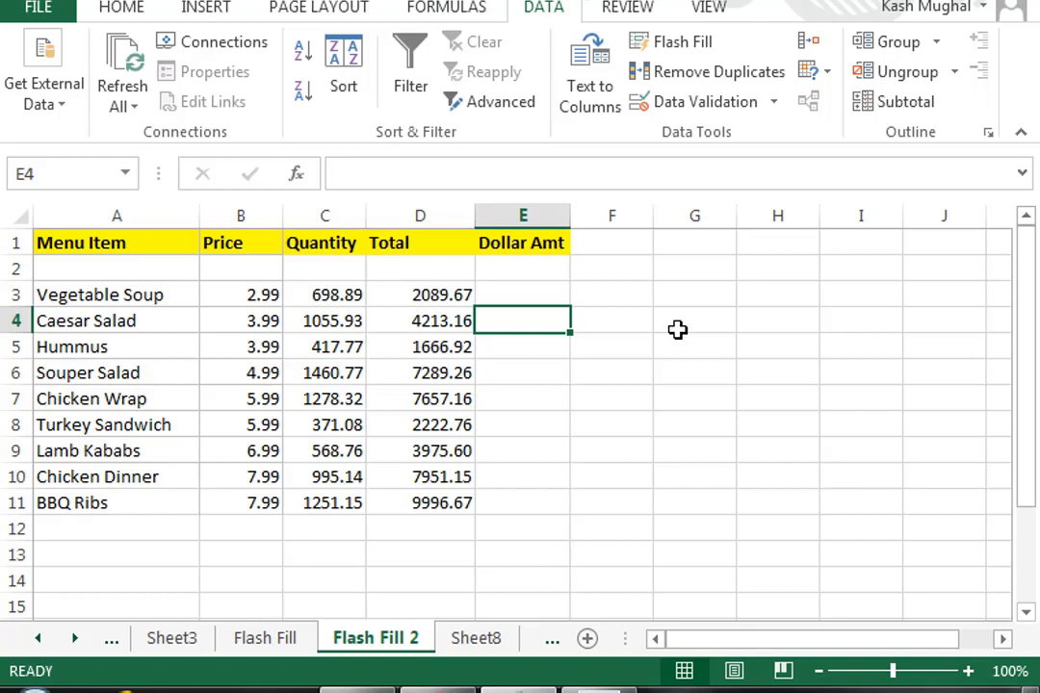
click(118, 211)
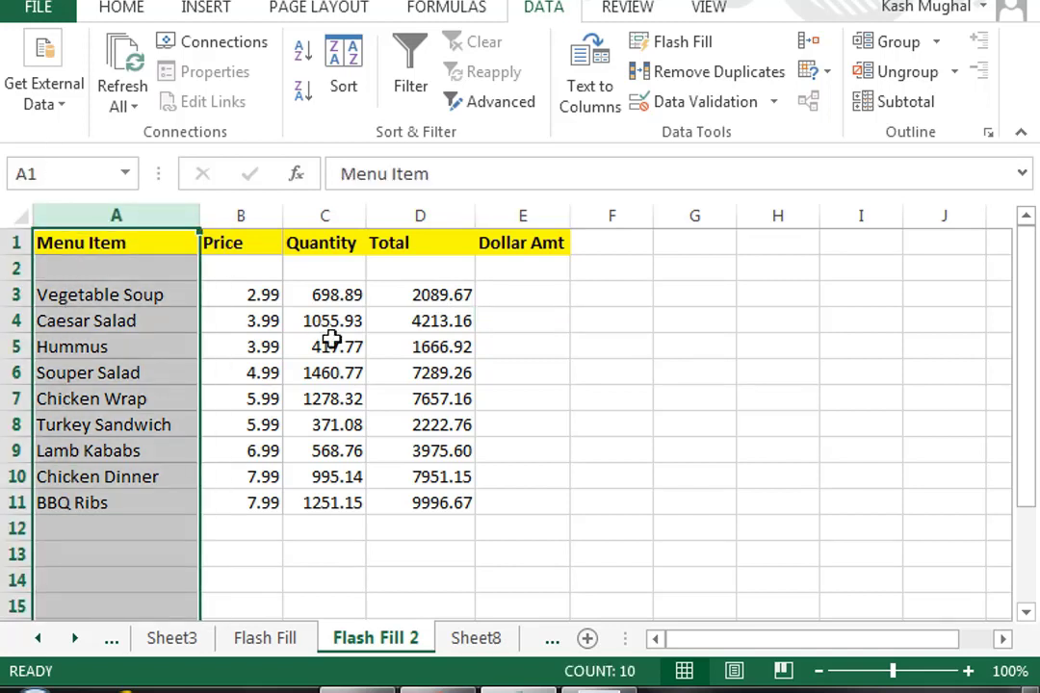
click(250, 207)
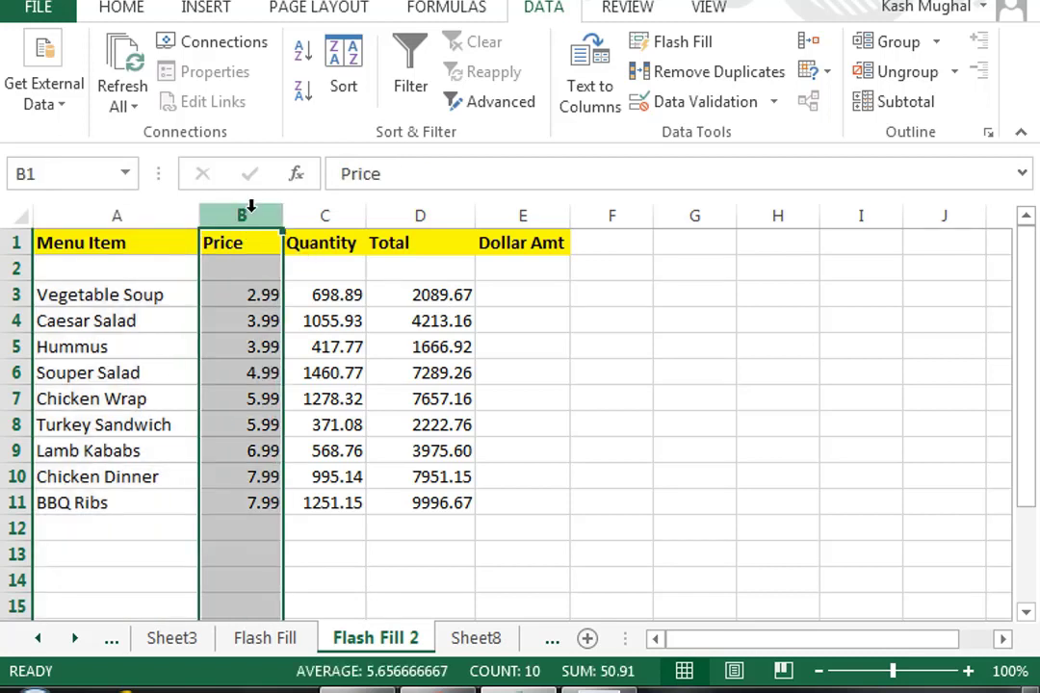
click(340, 218)
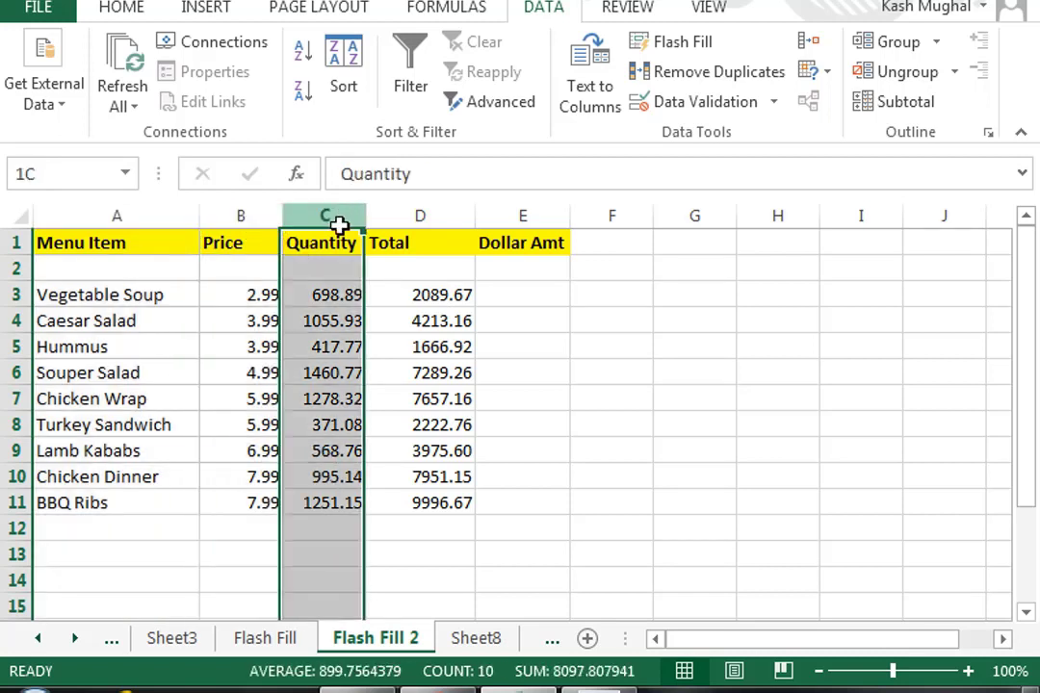
click(416, 289)
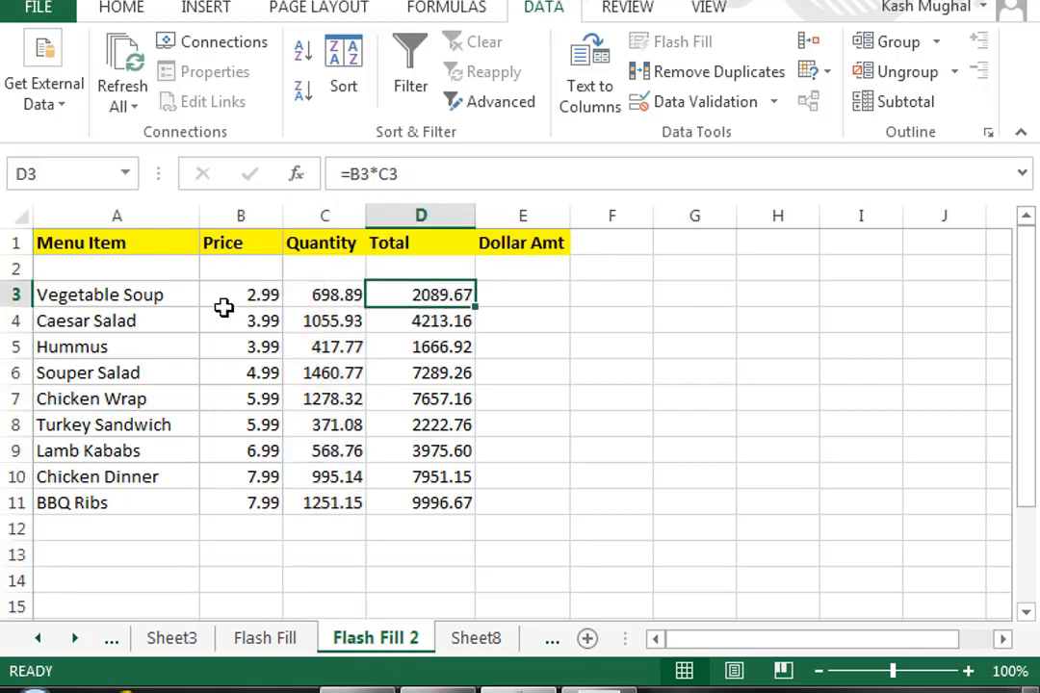
click(270, 297)
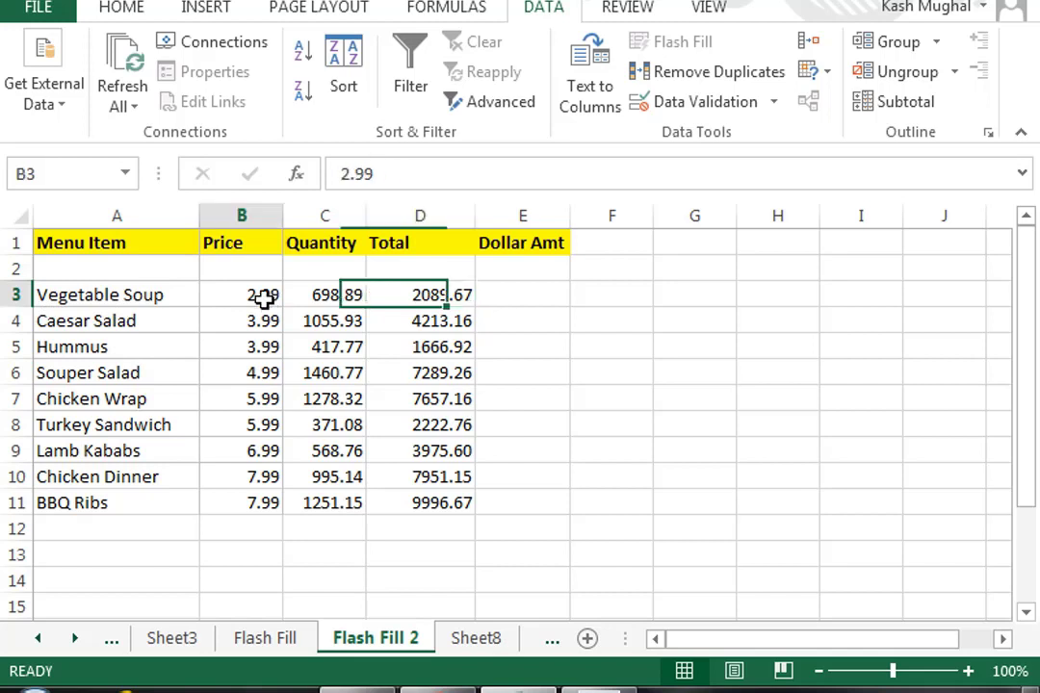
click(424, 294)
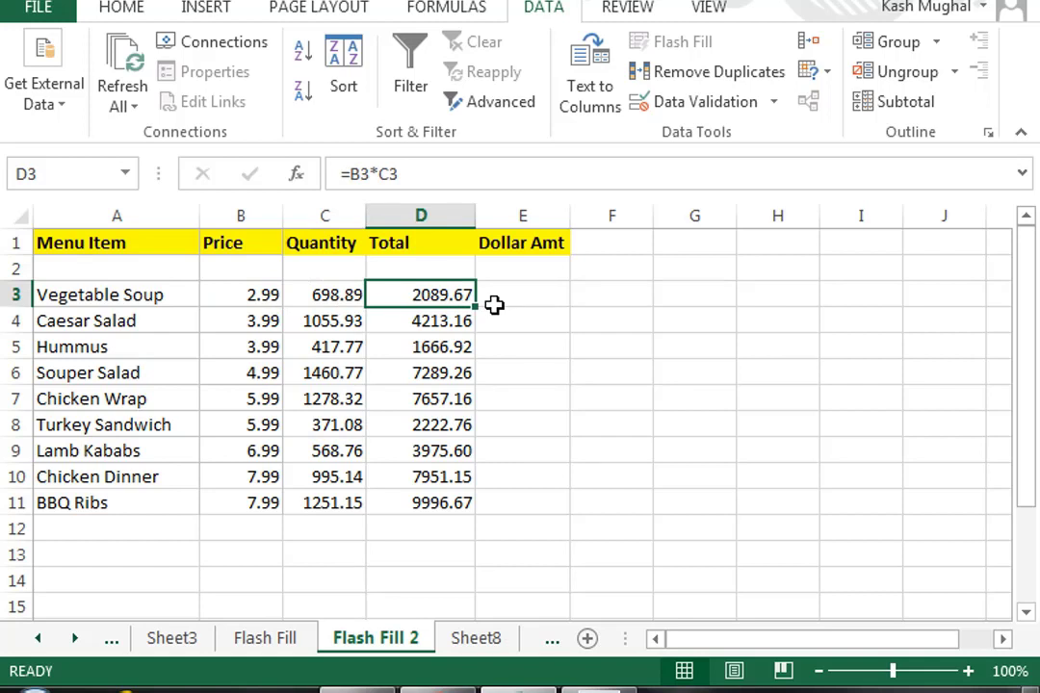
- Enter 2089 as the Dollar Amt in E3 and Flash Fill the rest of the column from E4
click(526, 294)
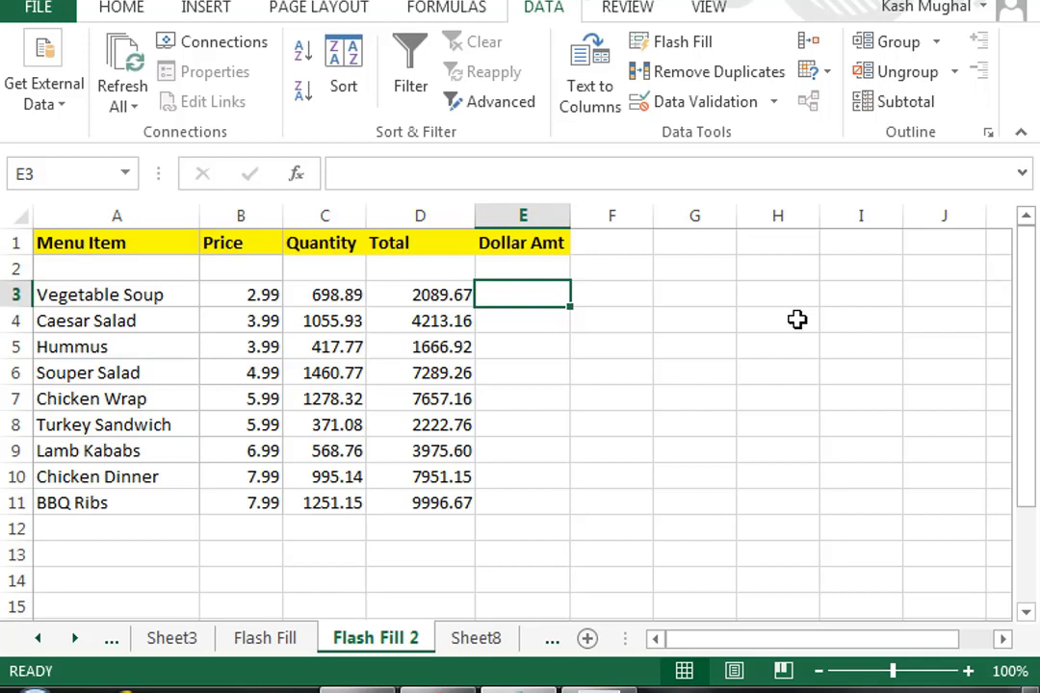
text(20)
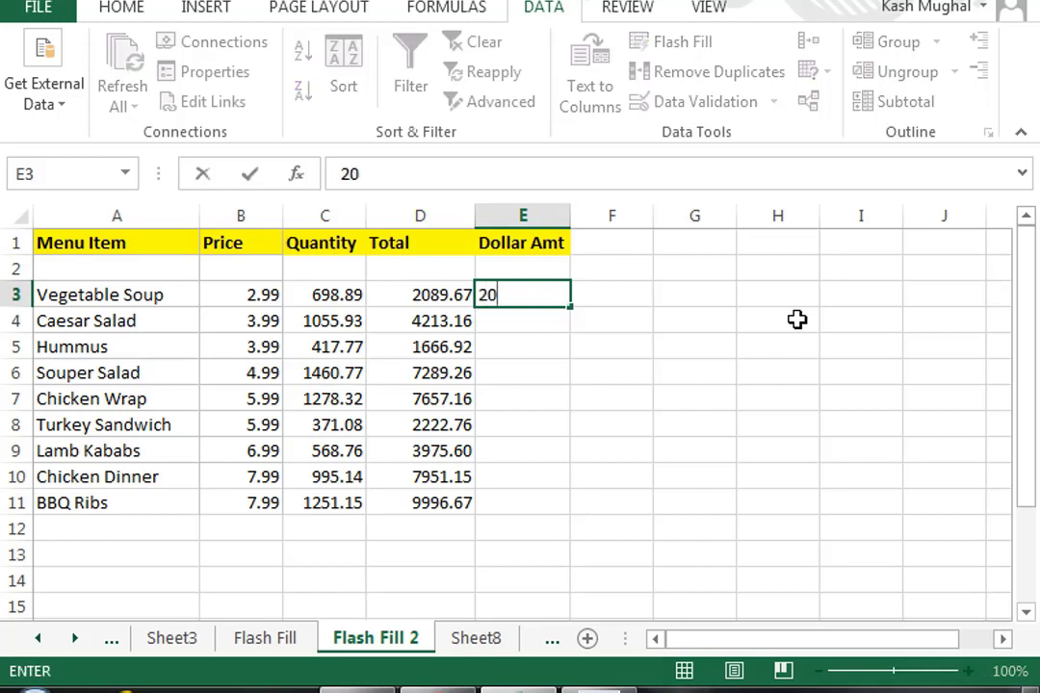
text(89)
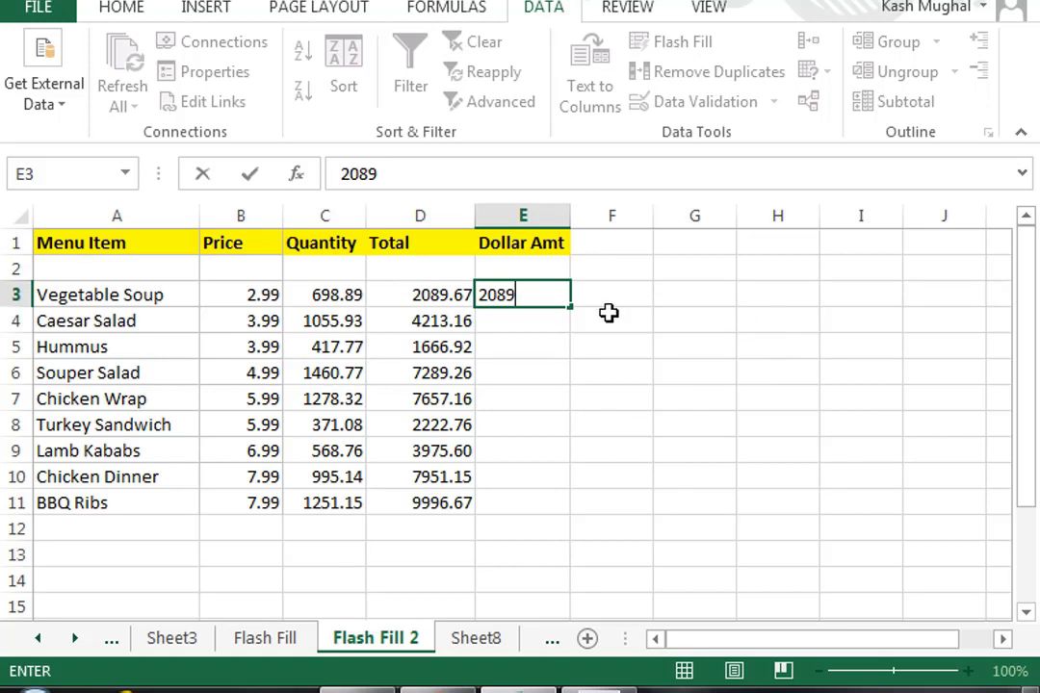
key(Return)
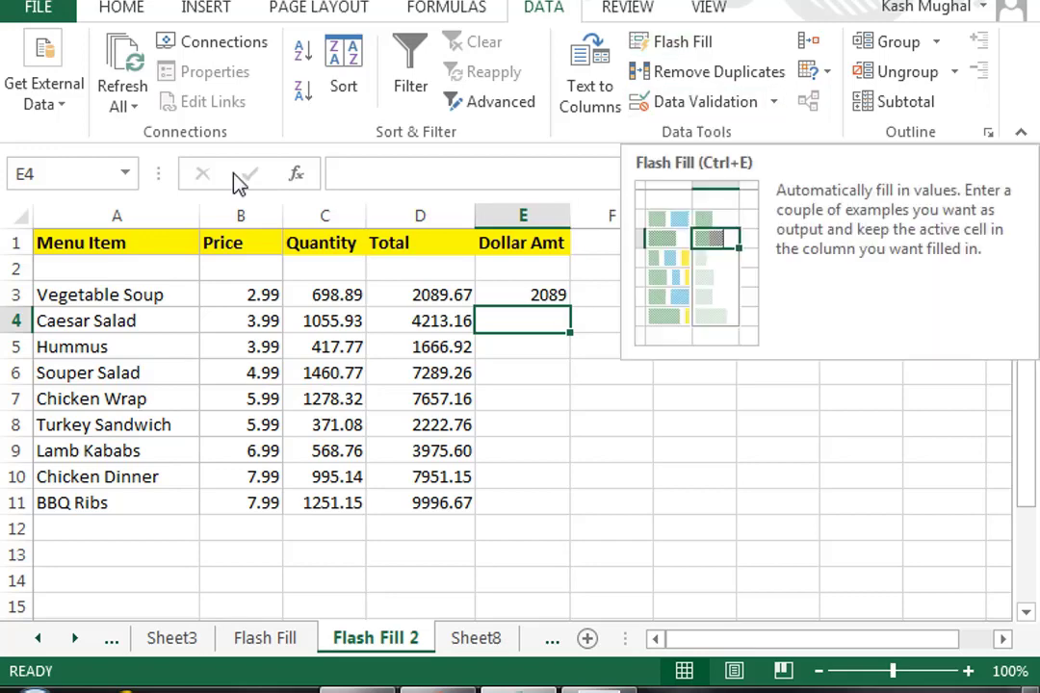
click(121, 10)
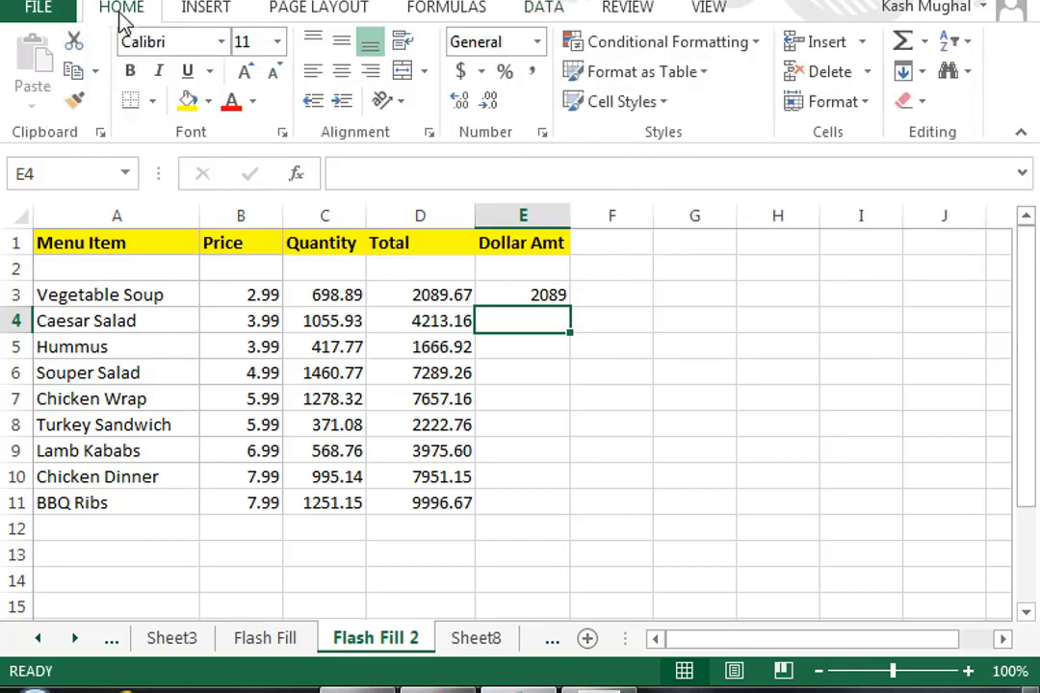
click(923, 75)
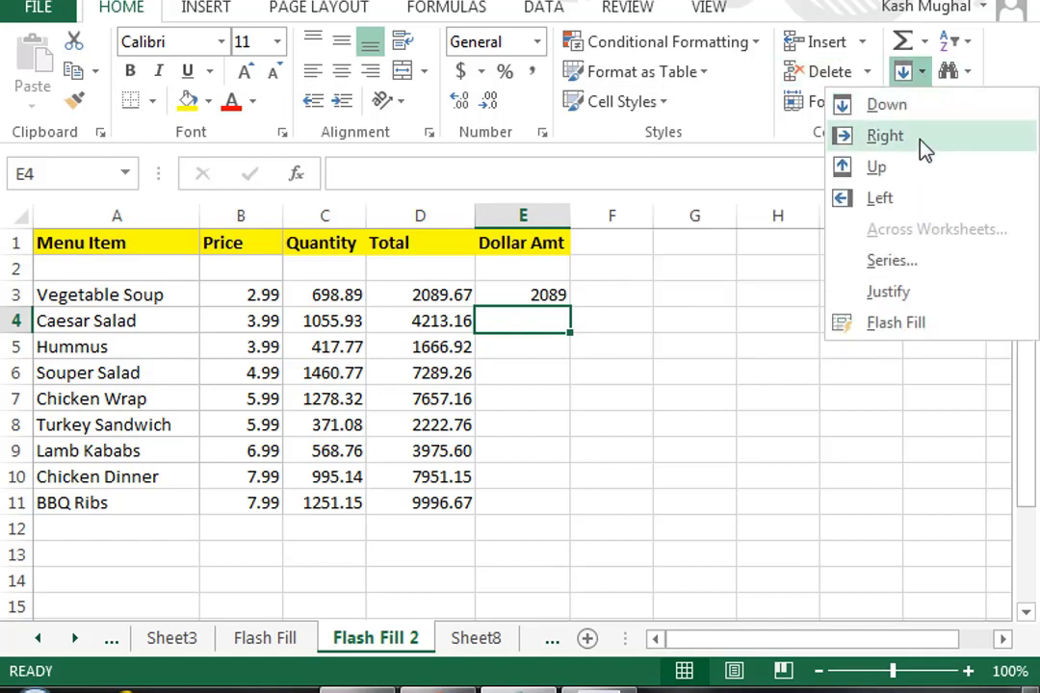
click(928, 324)
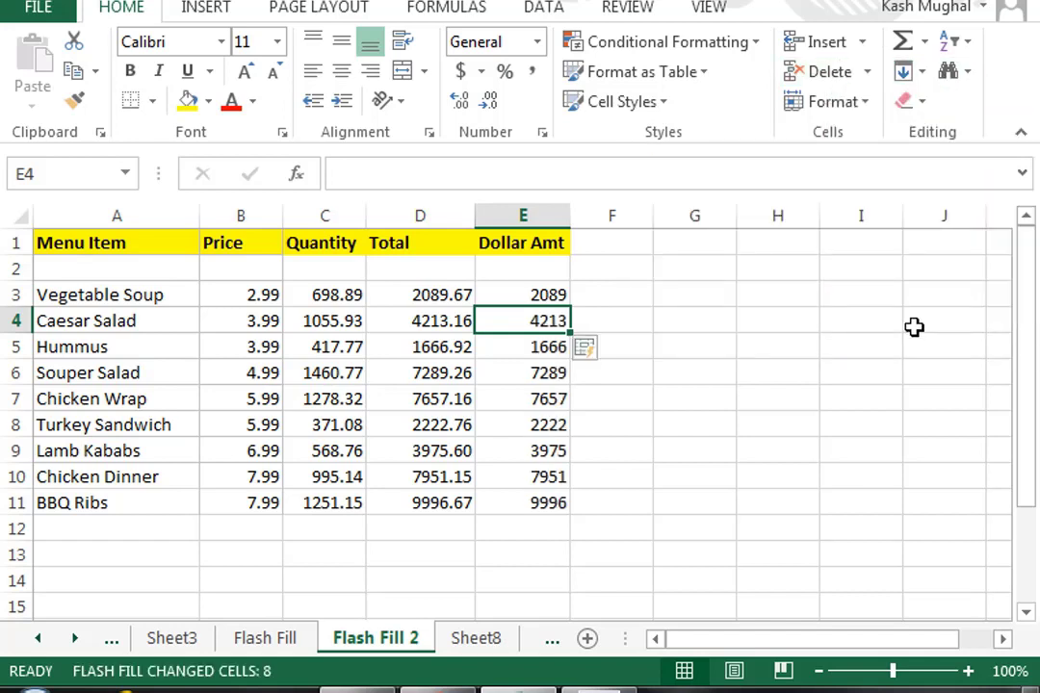
- Compare the totals in D4:D11 with the filled Dollar Amt values
click(607, 421)
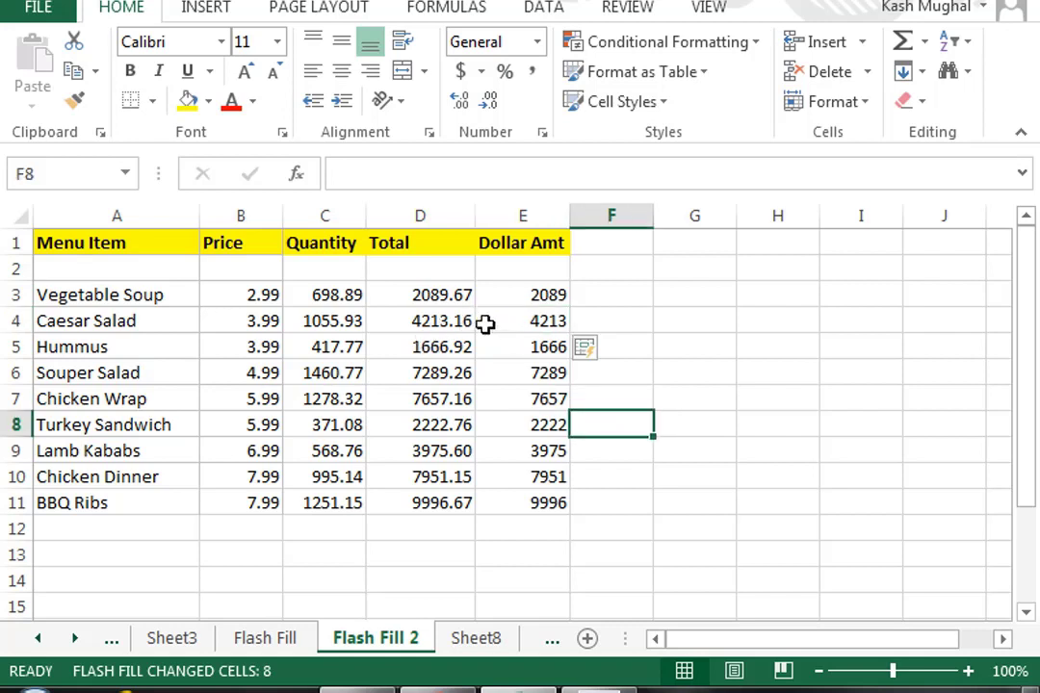
drag(438, 323, 452, 505)
click(645, 402)
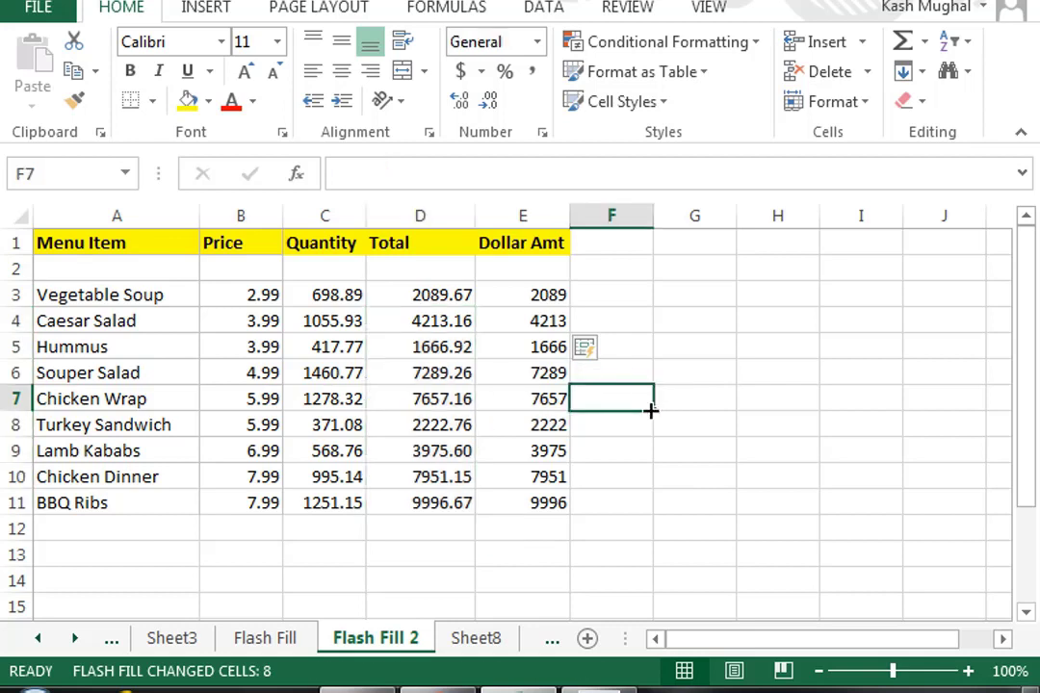
- Enter the capital initials "VS" for Vegetable Soup in F3 and Flash Fill the menu item initials down column F
click(636, 289)
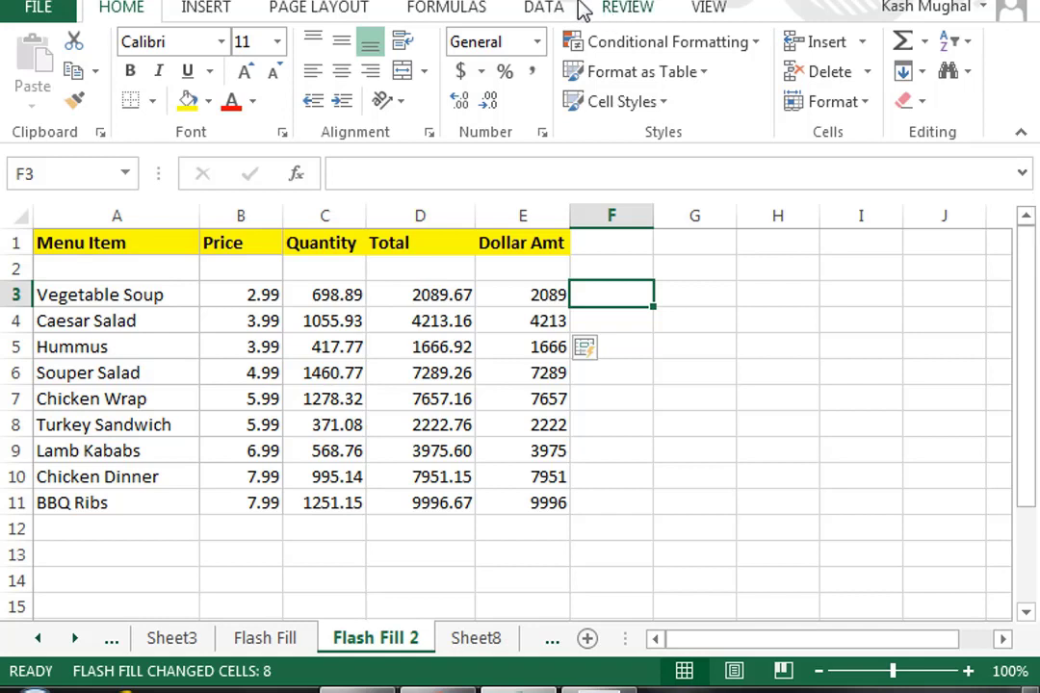
click(147, 216)
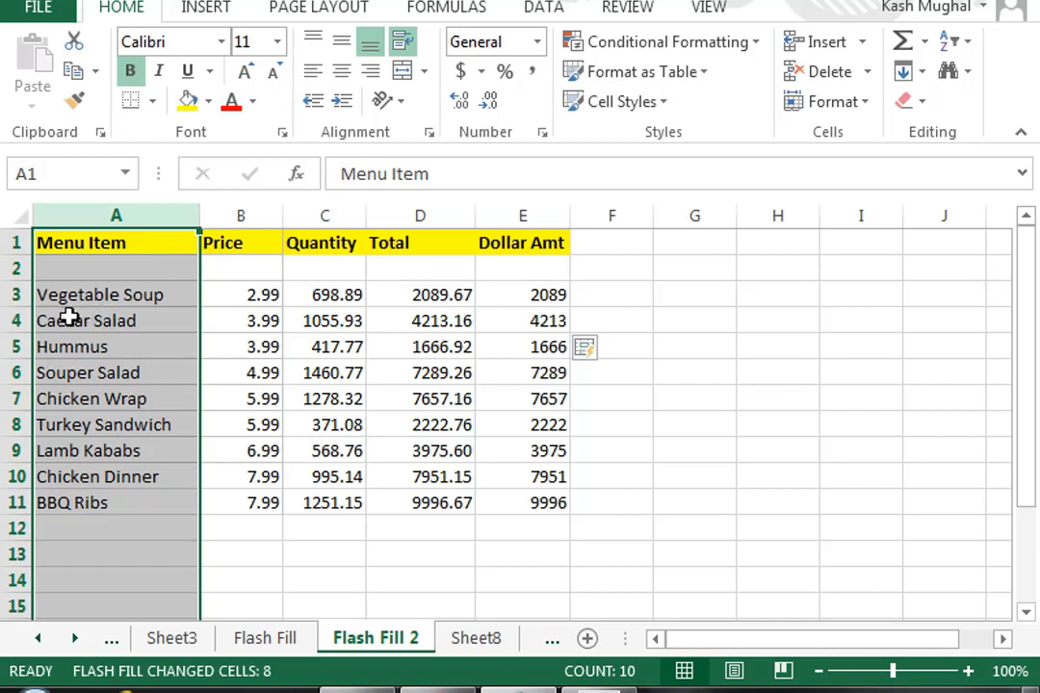
click(644, 305)
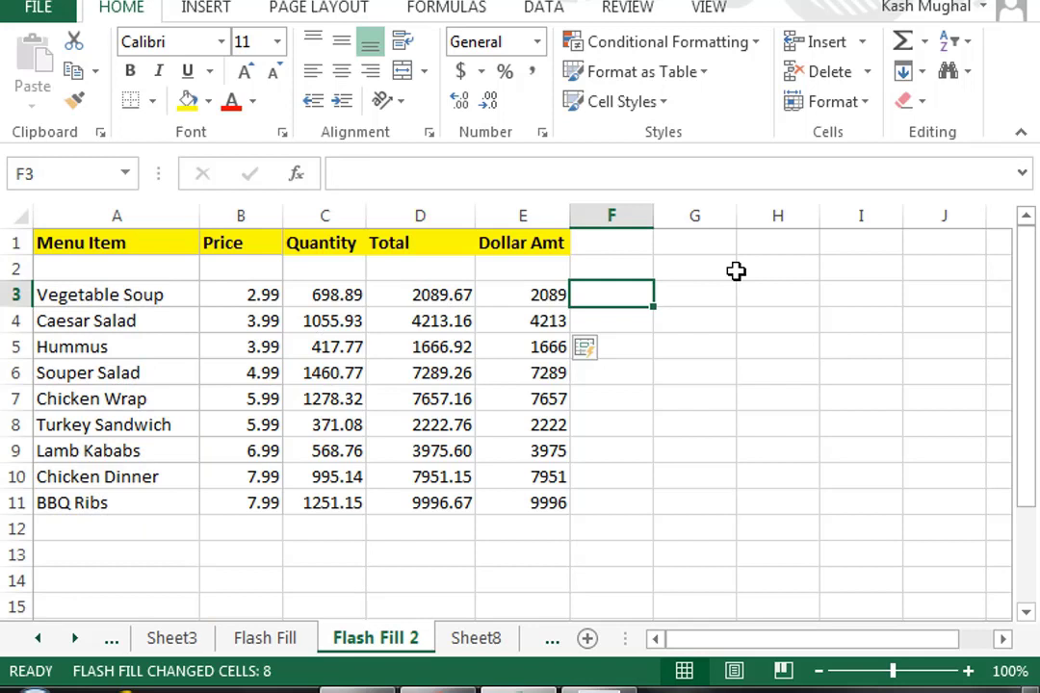
text(vs)
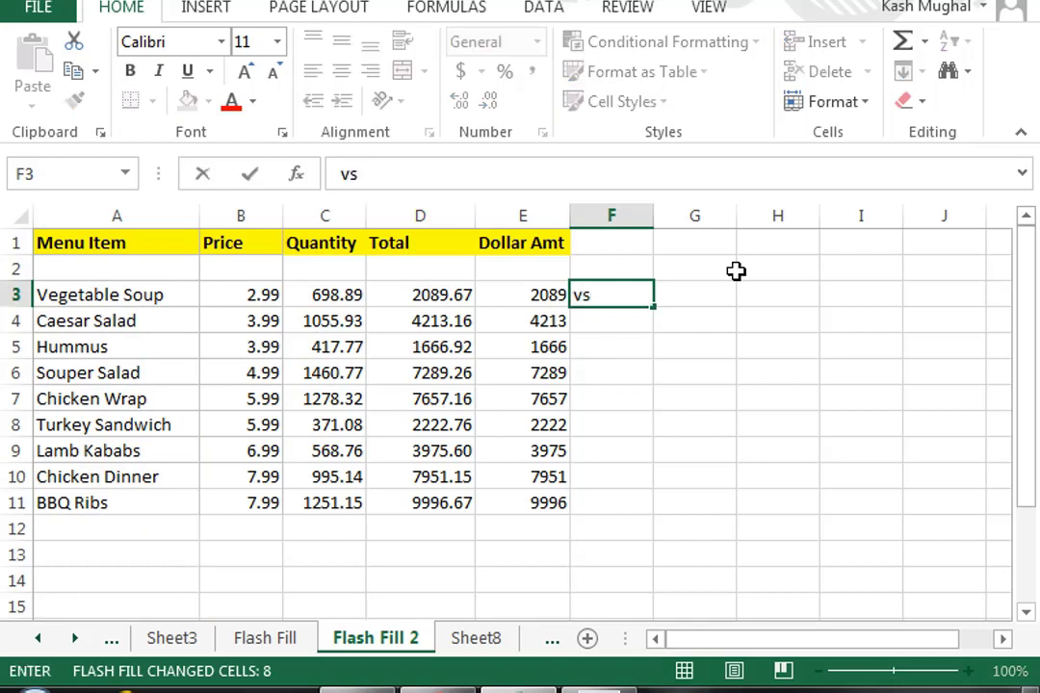
key(BackSpace)
key(BackSpace)
text(VS)
key(Return)
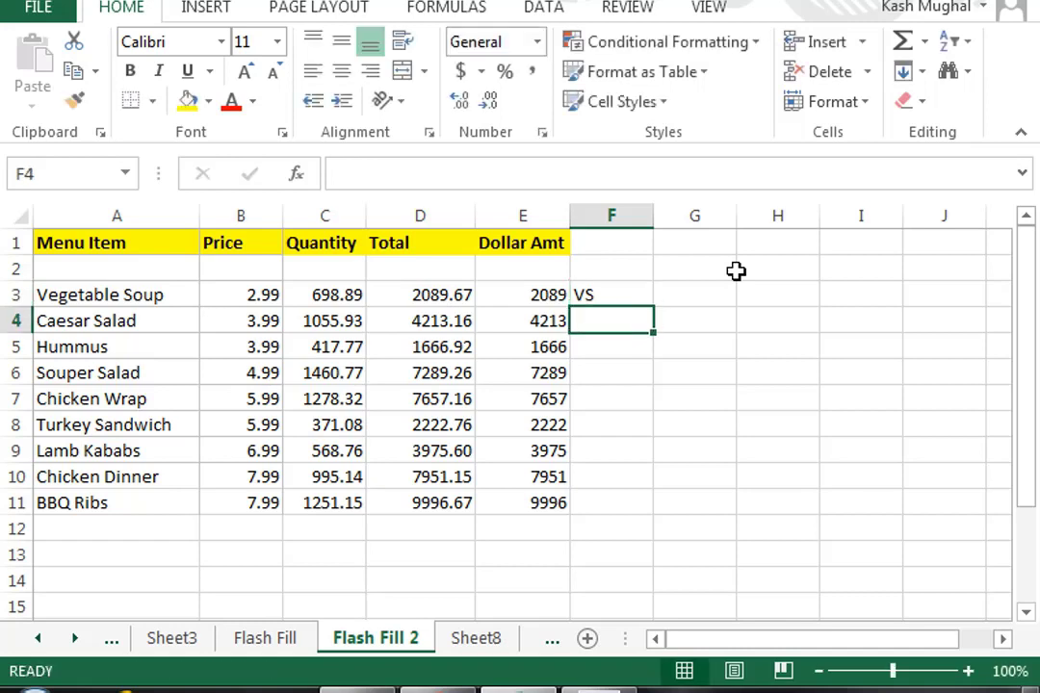
click(921, 75)
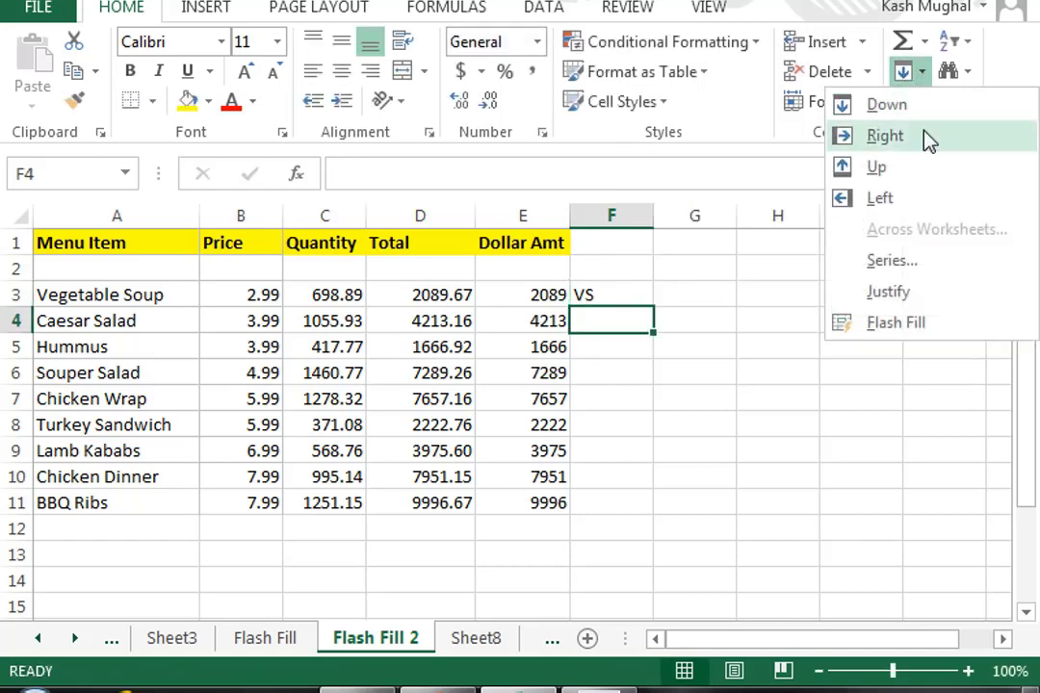
click(886, 324)
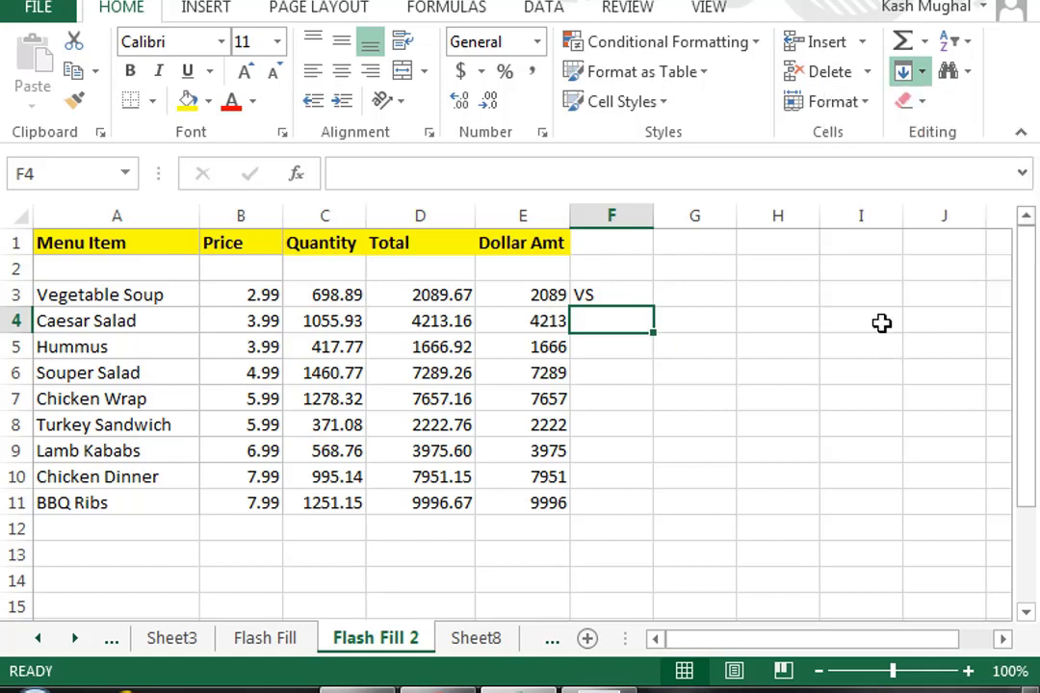
- Check the initials in F11 against the BBQ Ribs menu item in A11
click(697, 422)
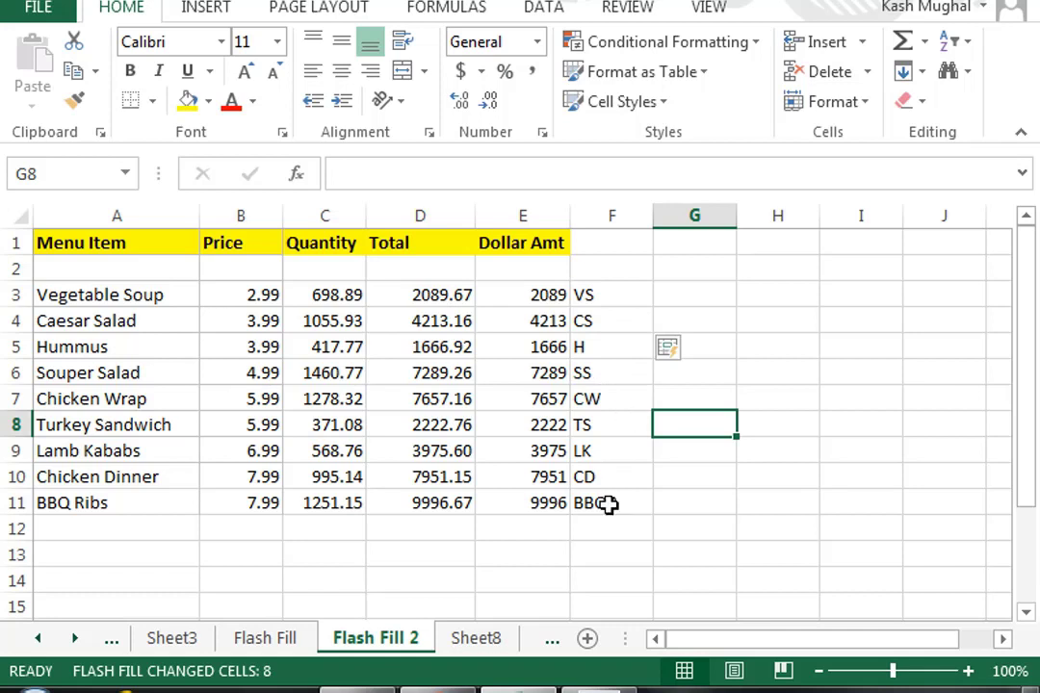
click(151, 505)
click(597, 504)
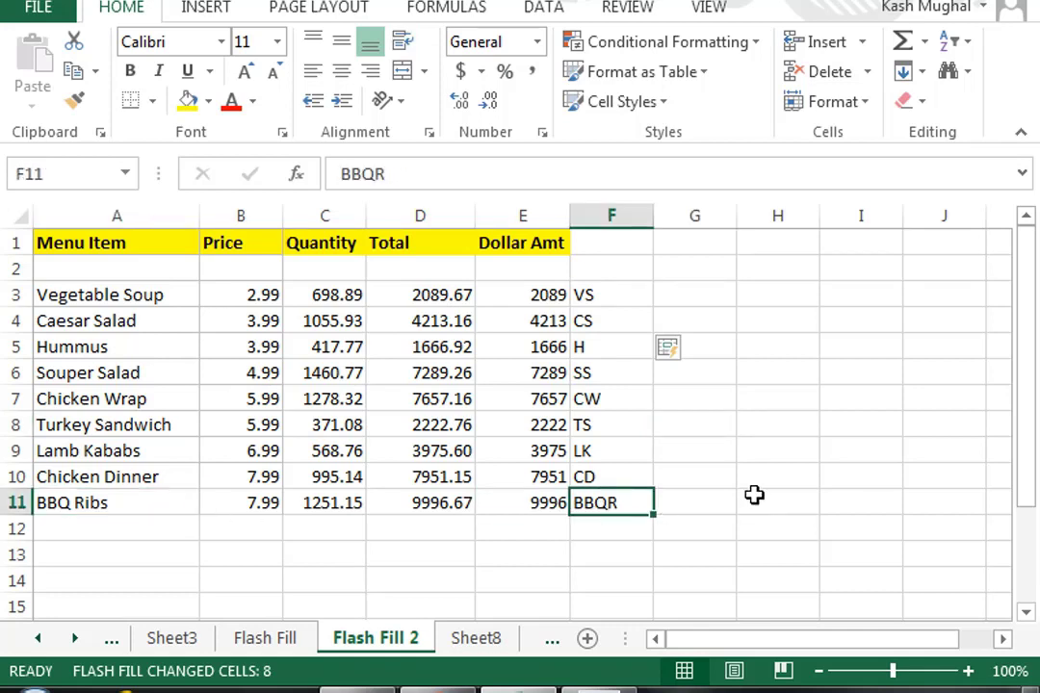